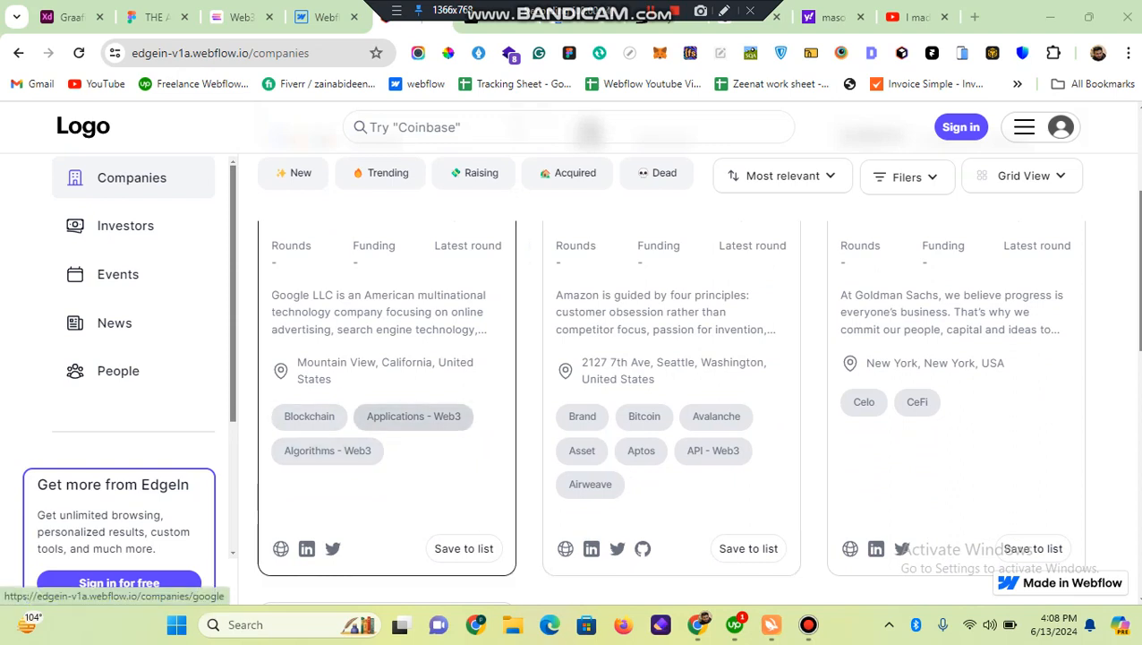
Review the company cards and their tags on the published Companies page at a reduced page zoom.
scroll(670, 403, up, 1)
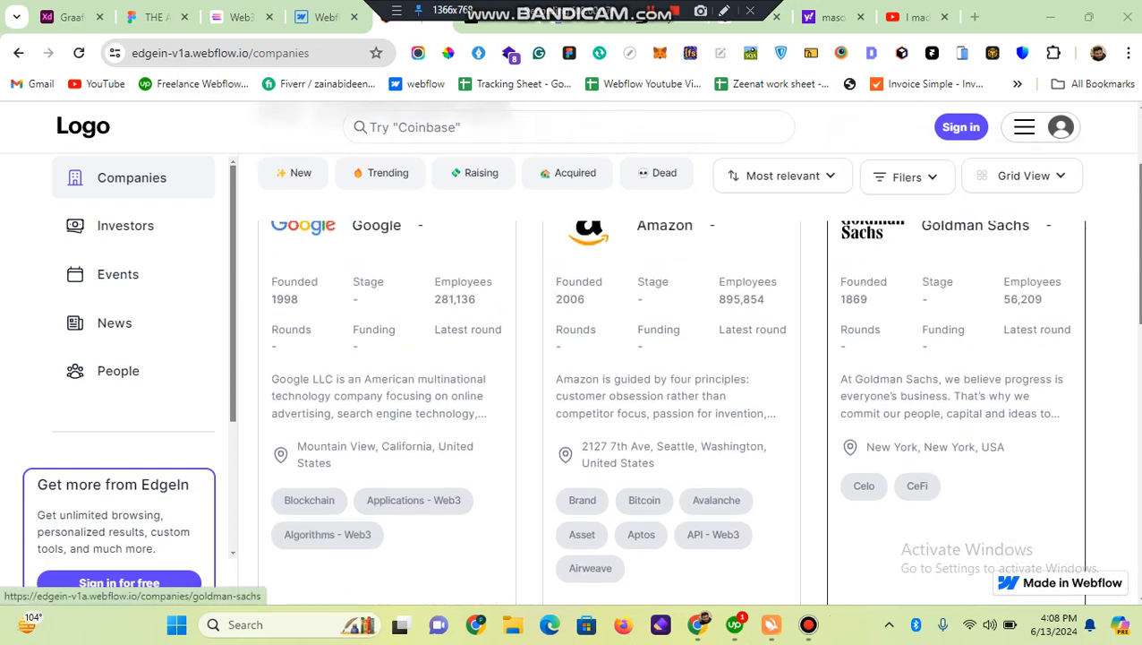
key(ctrl+minus)
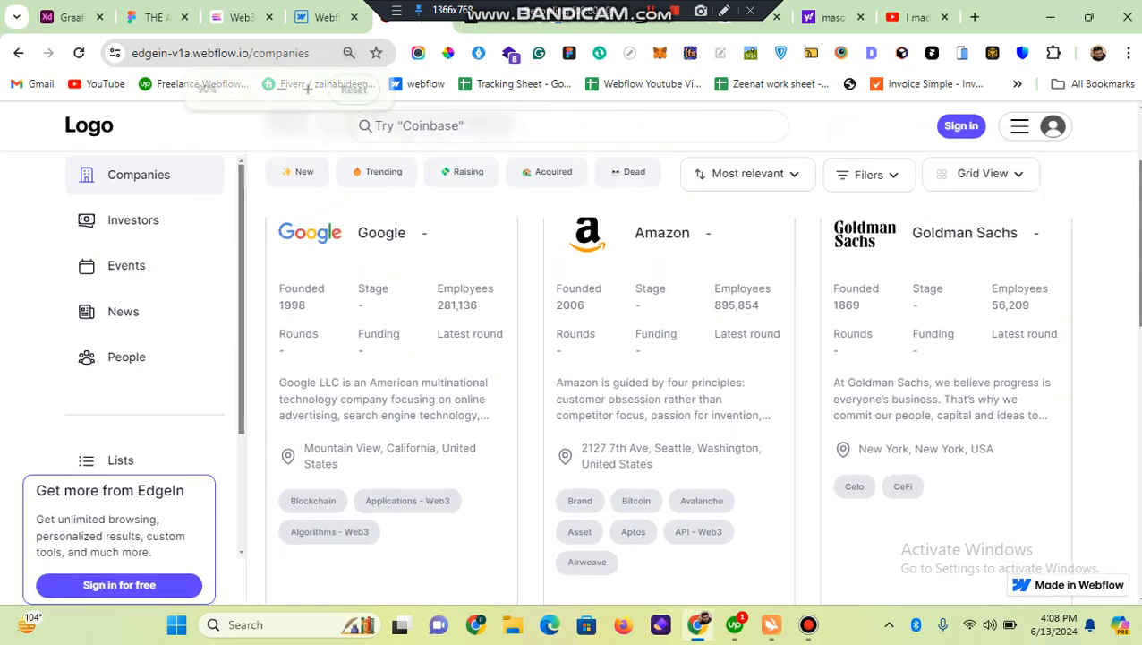
key(ctrl+minus)
key(ctrl+minus)
key(ctrl+minus)
key(ctrl+minus)
key(ctrl+minus)
key(ctrl+minus)
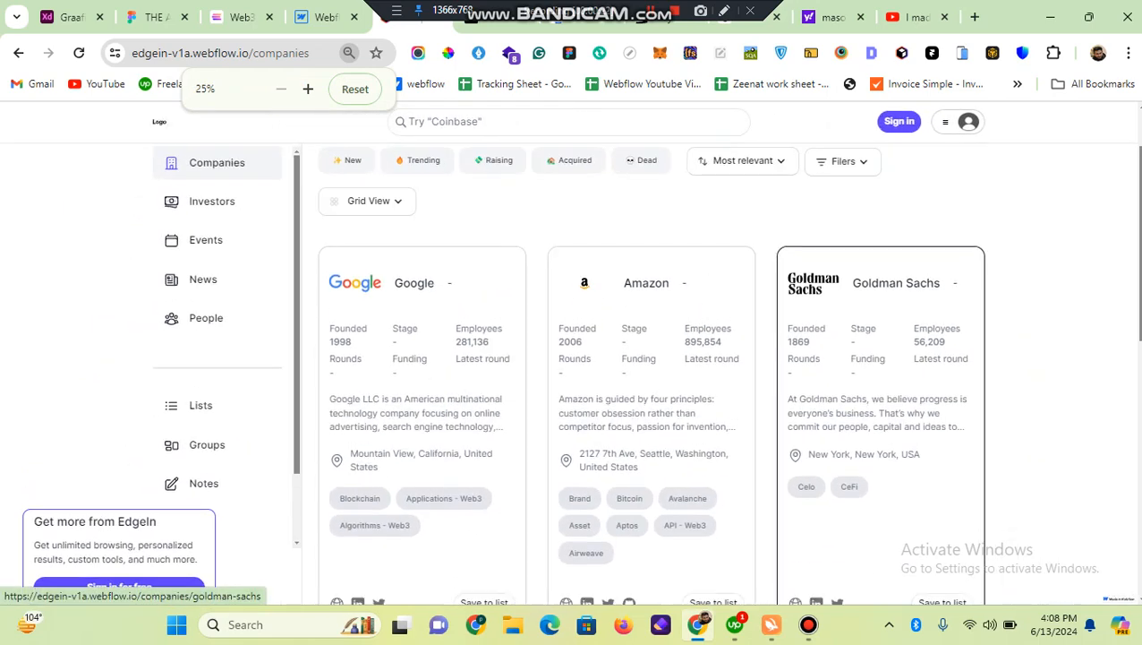
scroll(651, 359, down, 2)
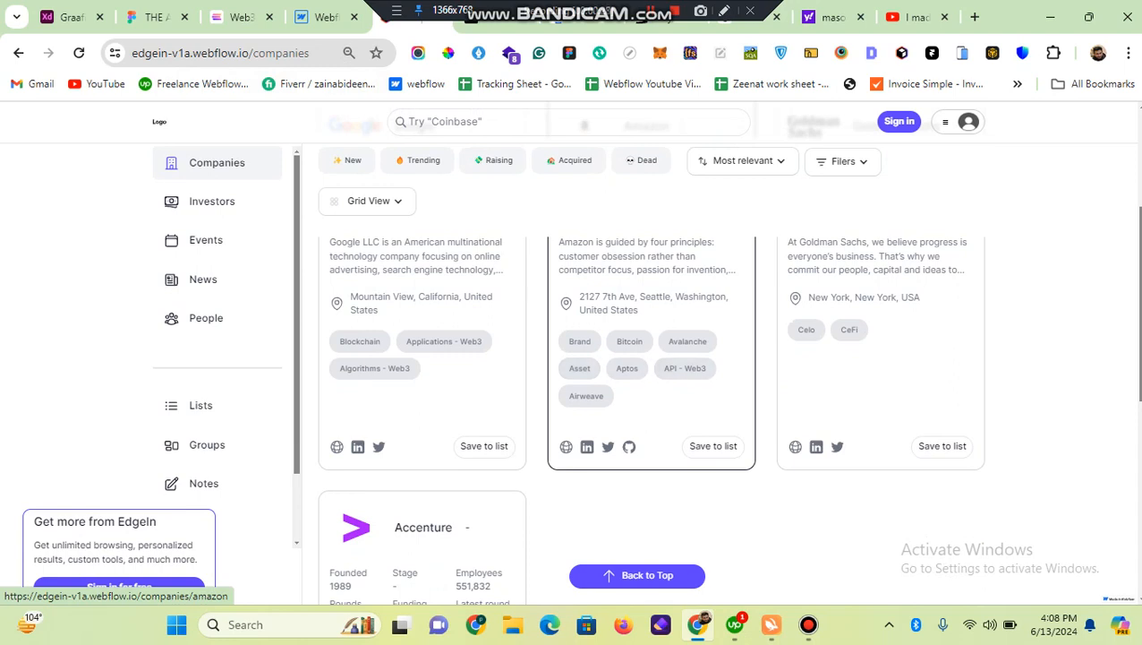
scroll(681, 367, up, 1)
scroll(651, 394, up, 2)
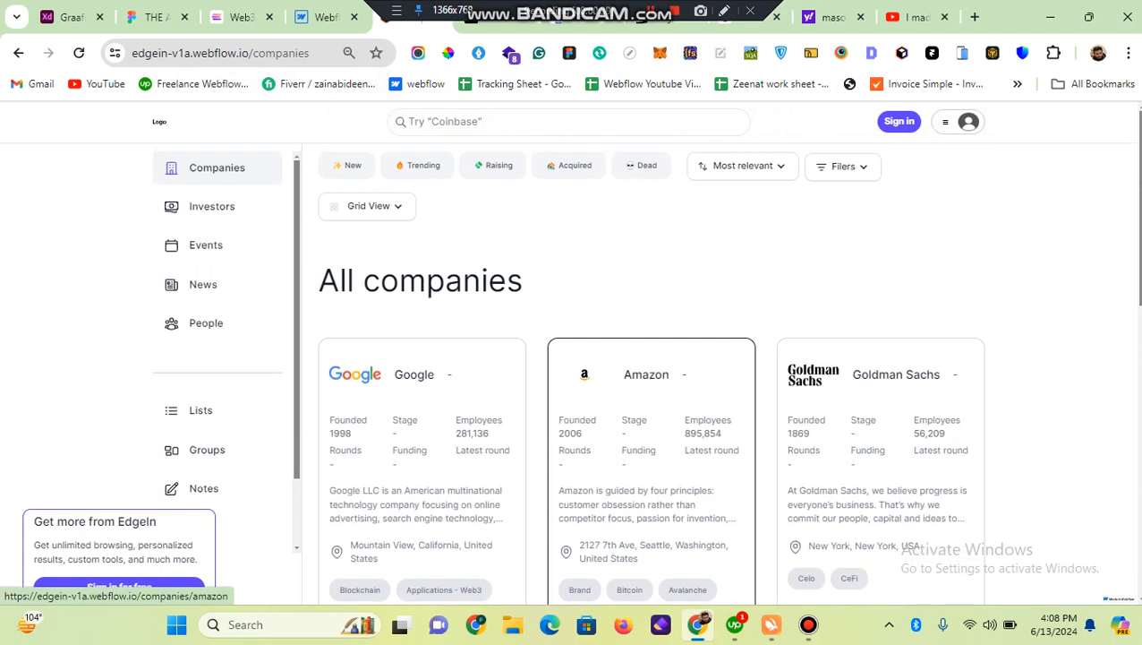
scroll(650, 394, down, 1)
Look over the Companies page in the Webflow Designer, and find the CMS Nest script in the Finsweet documentation.
click(318, 17)
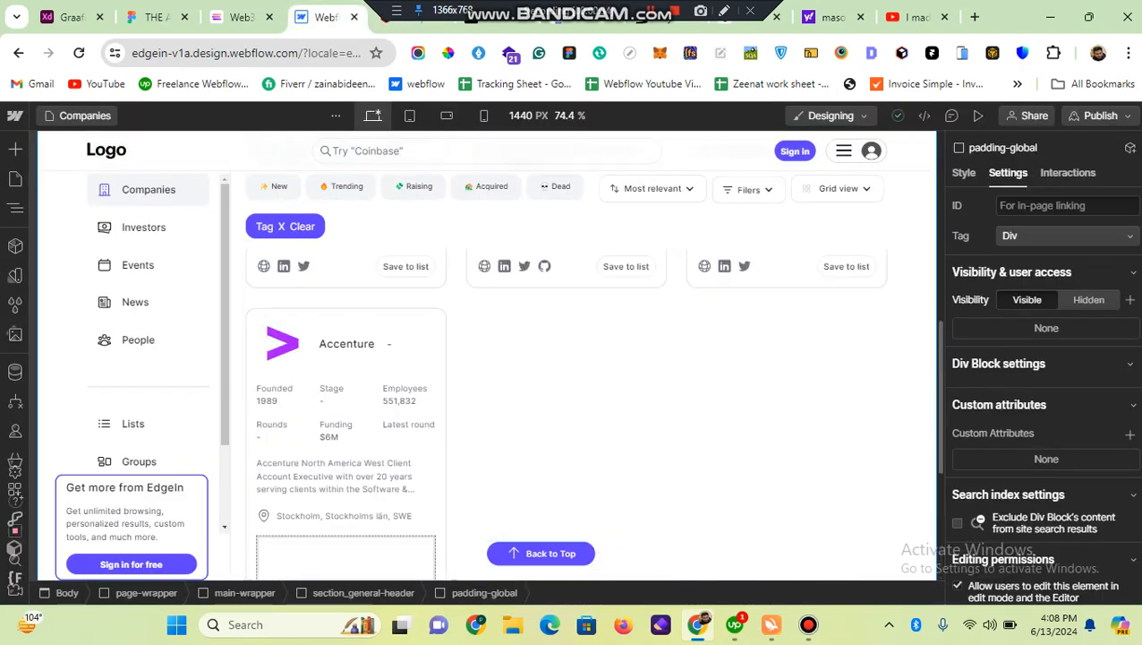
scroll(488, 376, up, 5)
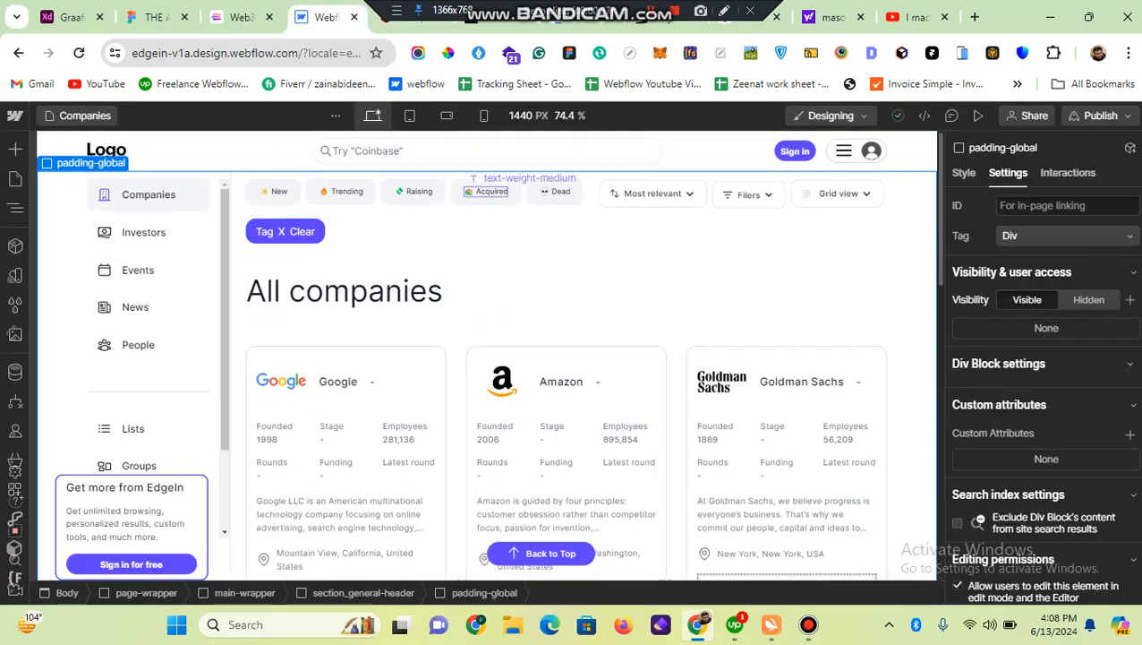
click(498, 26)
scroll(571, 358, up, 1)
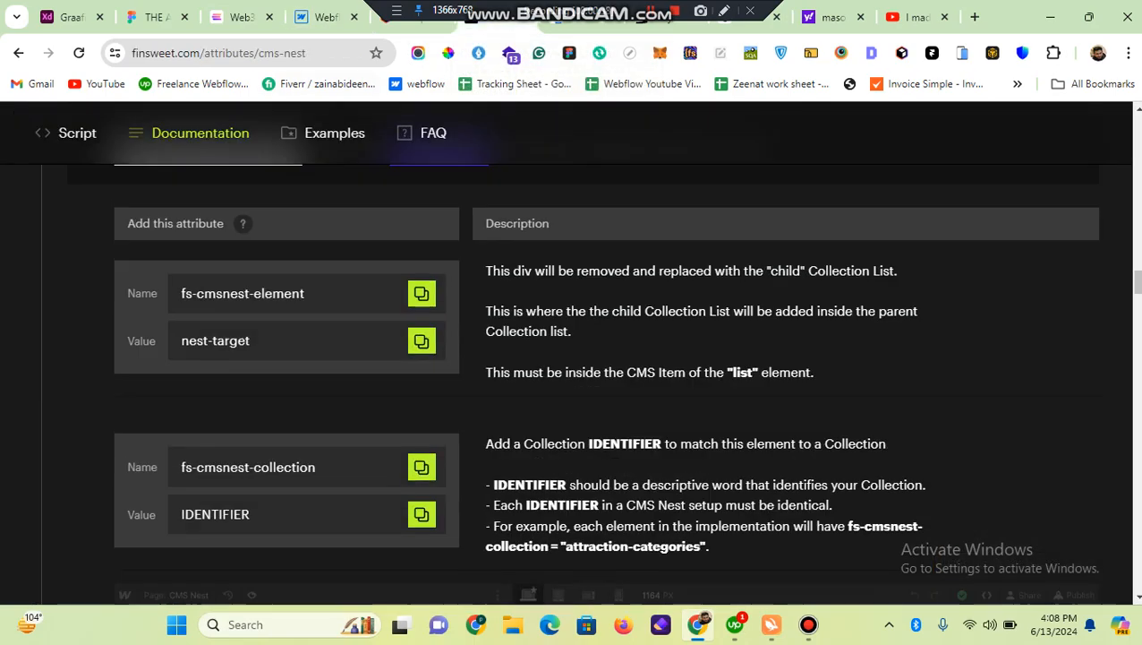
scroll(571, 358, up, 15)
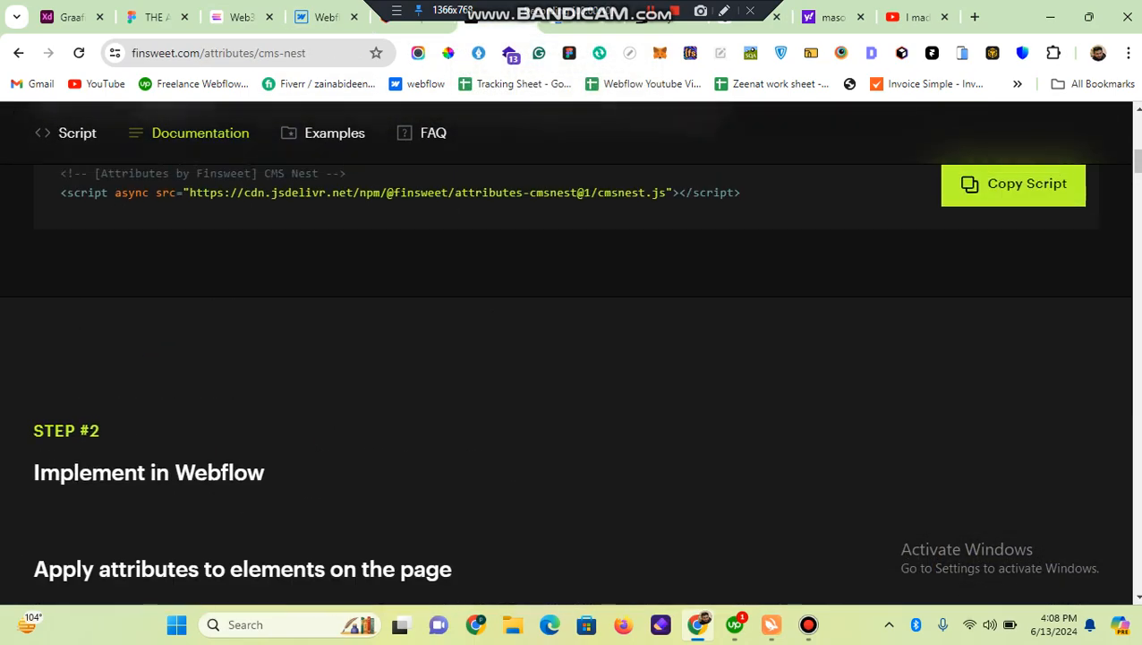
scroll(571, 358, up, 2)
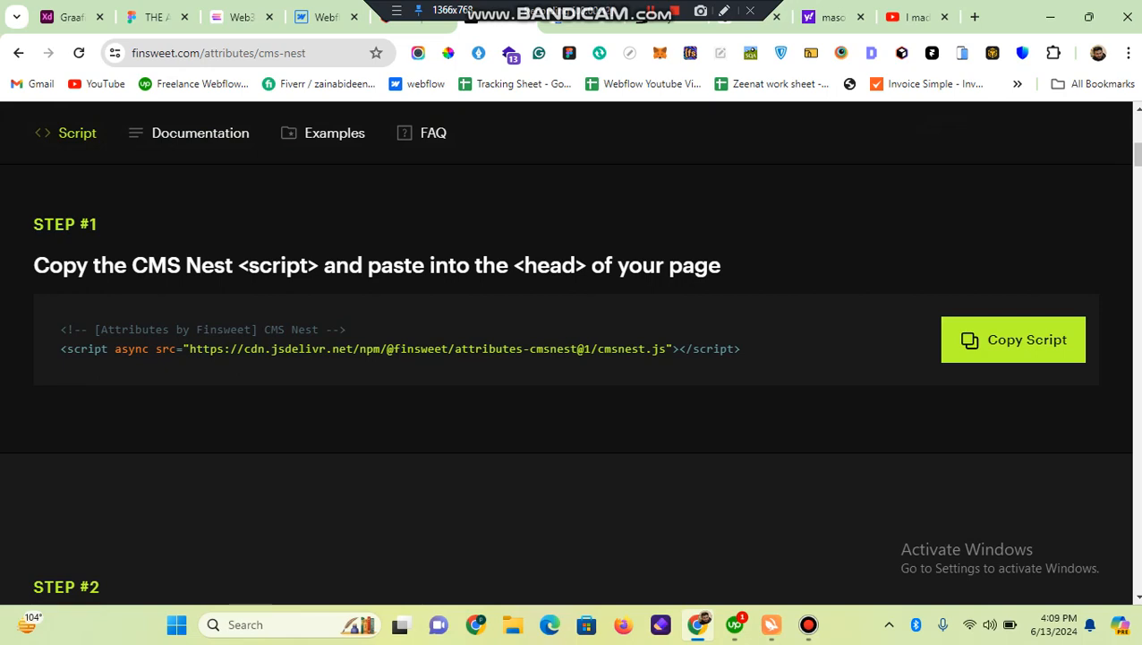
Return to the Webflow Designer, examine the site's custom code through the Finsweet extension, and close it.
click(325, 17)
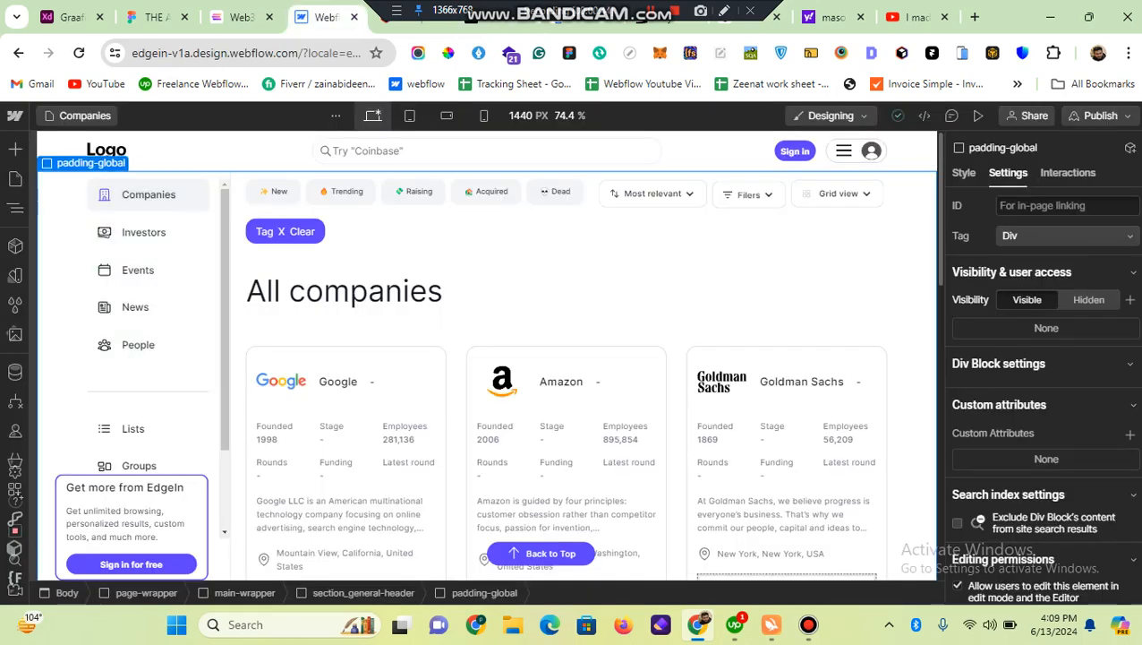
key(p)
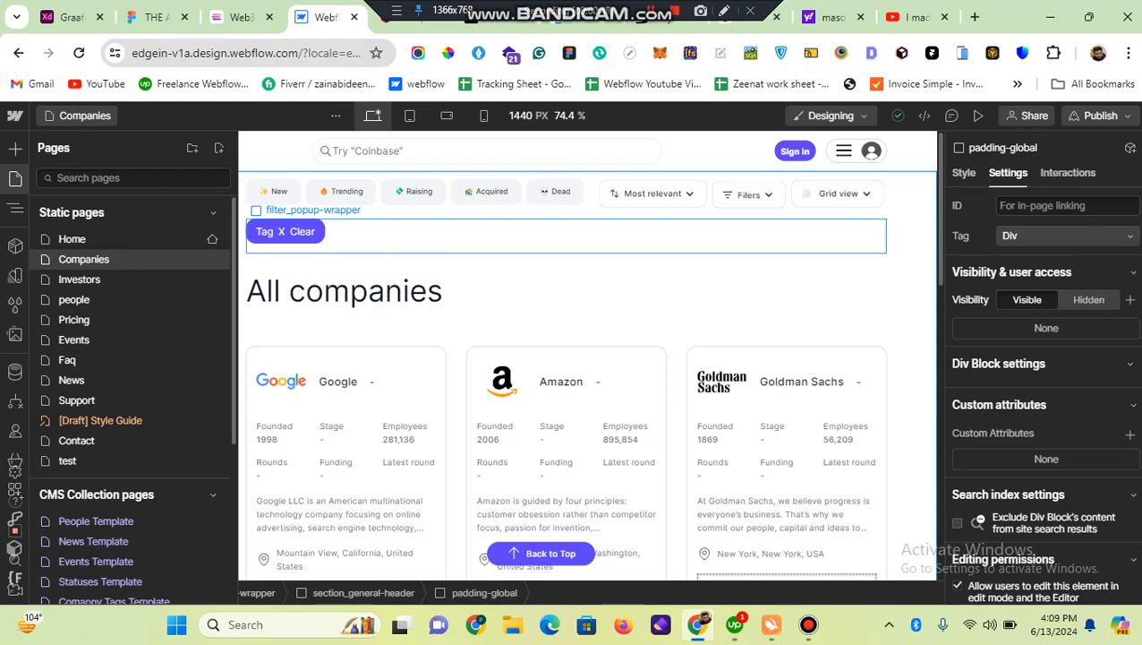
click(15, 577)
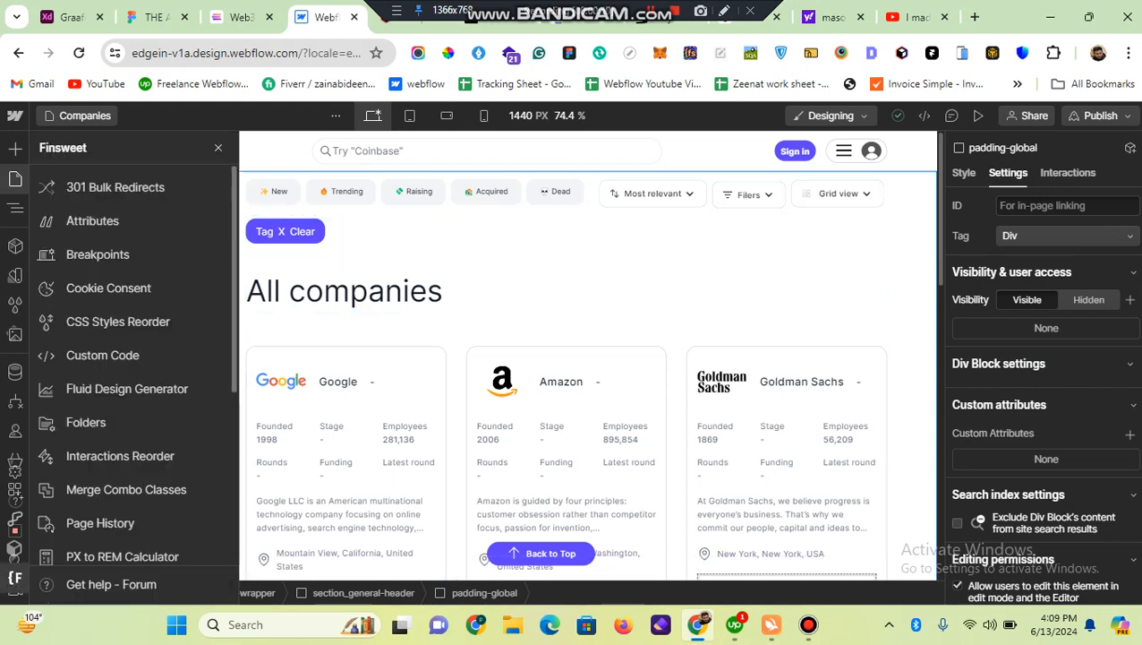
click(103, 356)
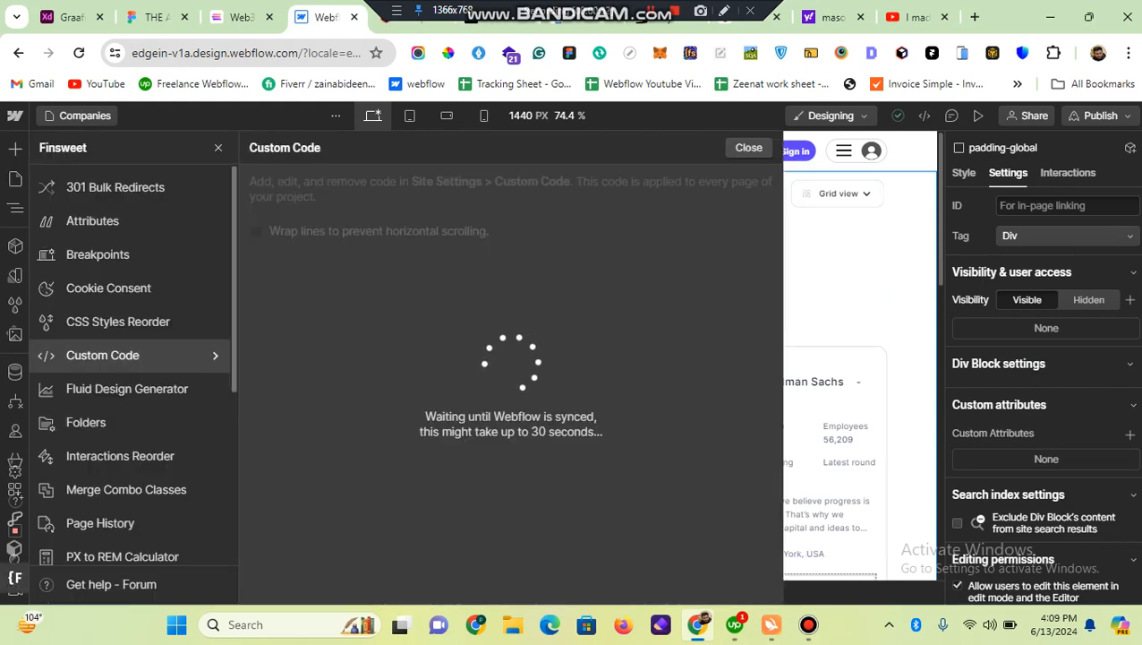
scroll(509, 436, down, 6)
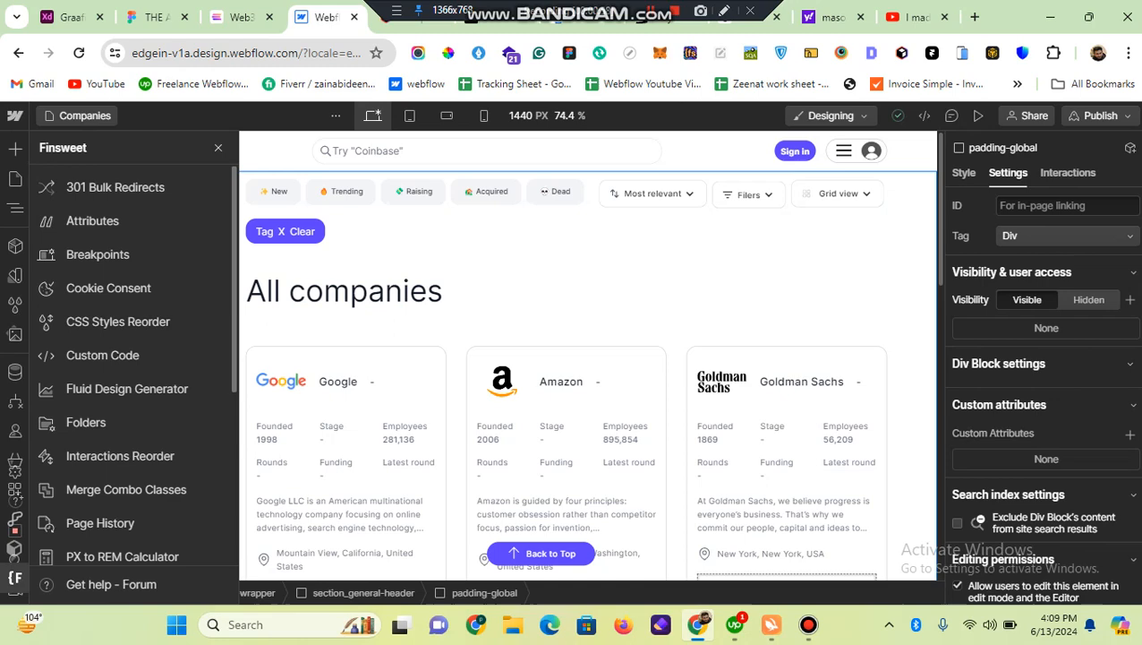
click(748, 148)
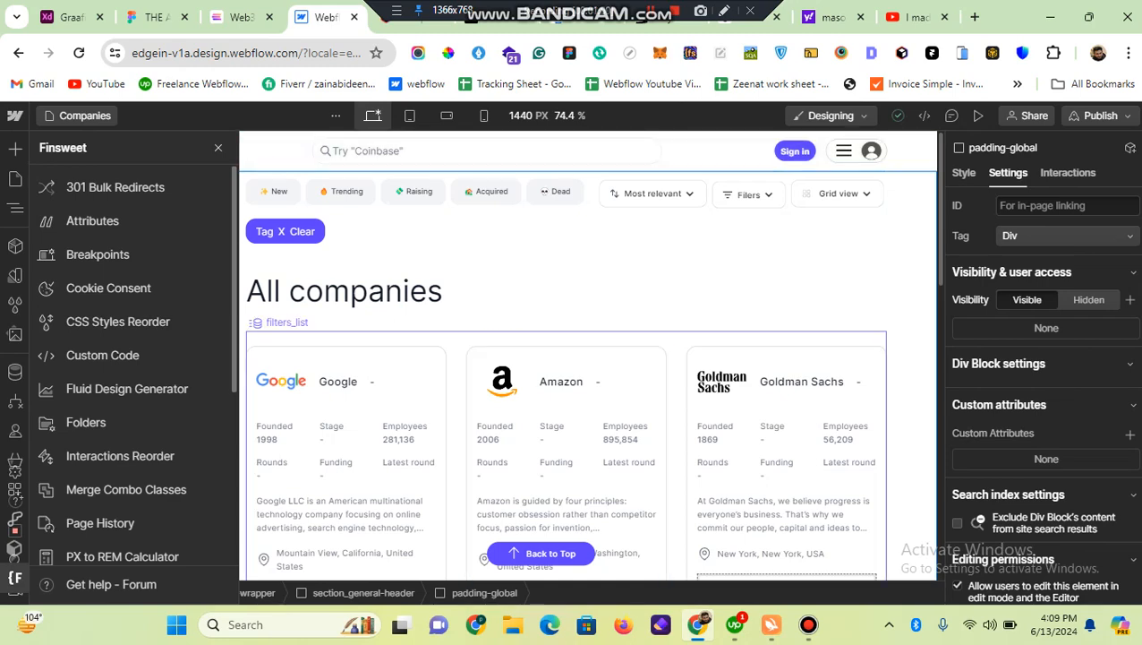
Select the filters_list Collection List around the company cards and examine its custom attributes.
click(677, 394)
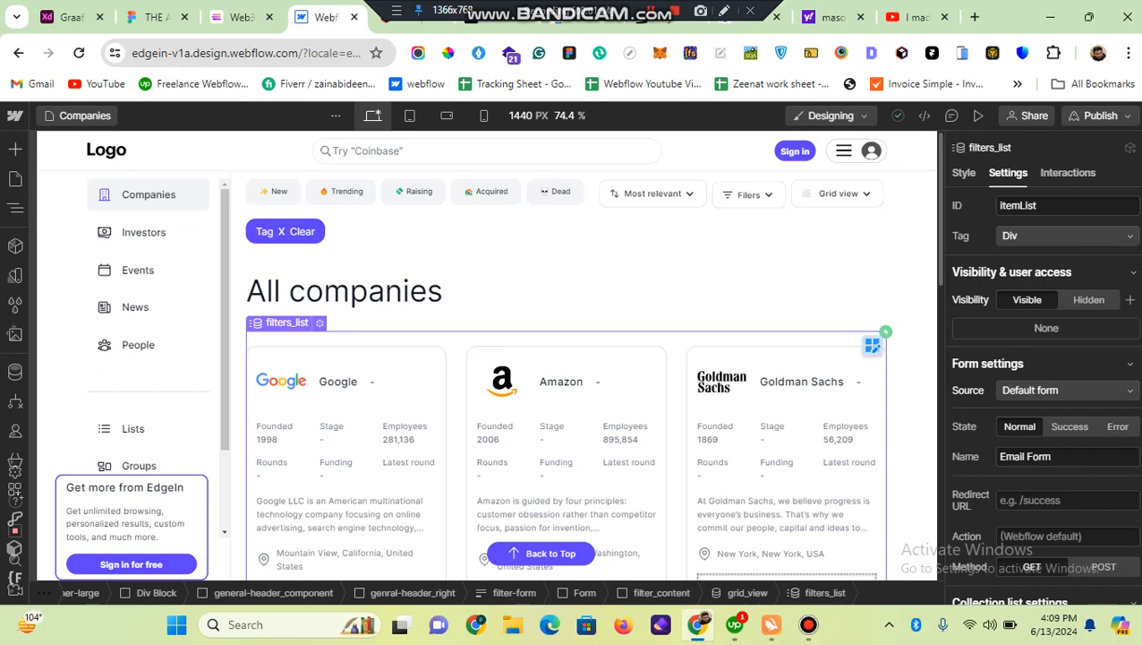
scroll(564, 358, down, 1)
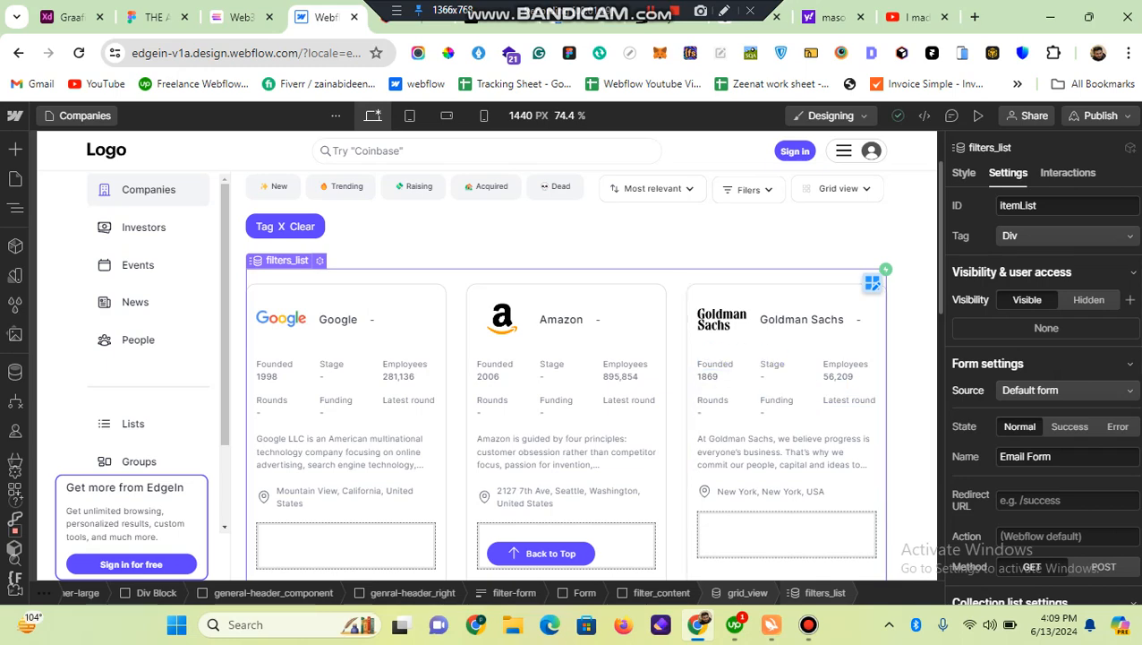
scroll(1039, 421, down, 5)
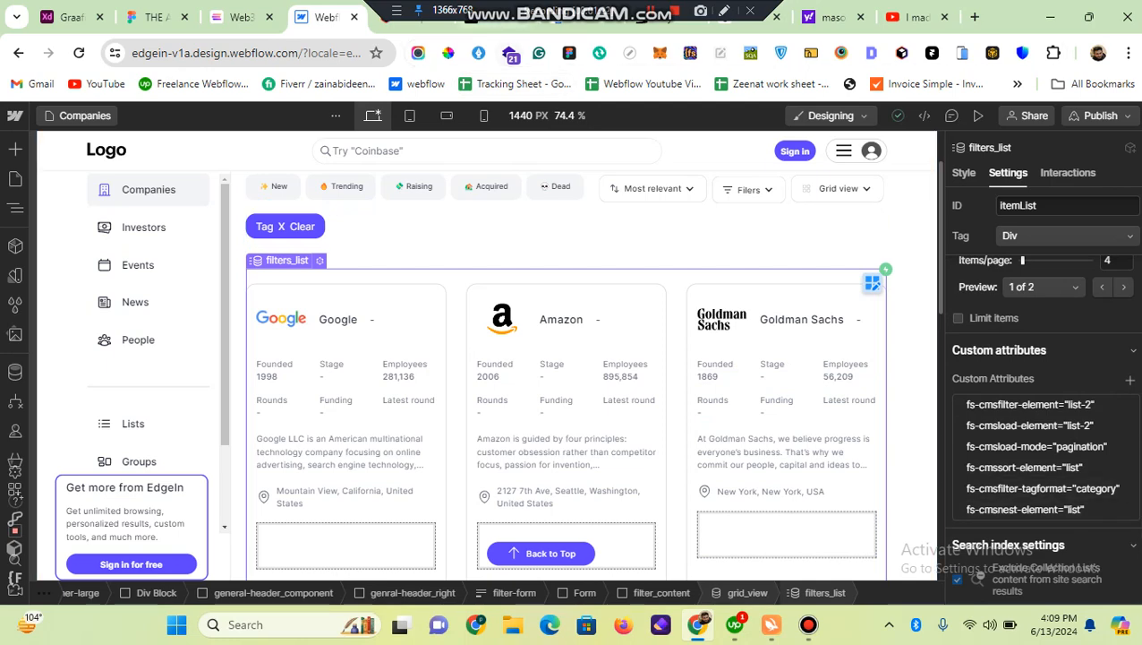
Switch to the Finsweet documentation and read the parent list attribute under Setup option 1, Fetch CMS items.
click(498, 25)
scroll(573, 376, down, 8)
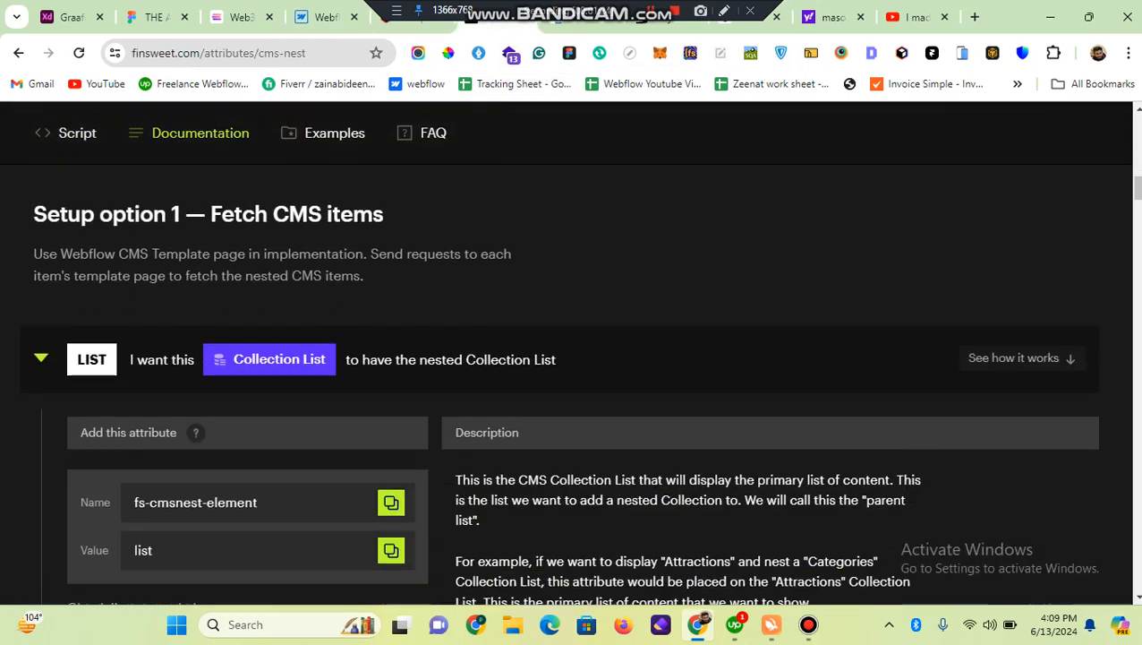
scroll(573, 376, down, 2)
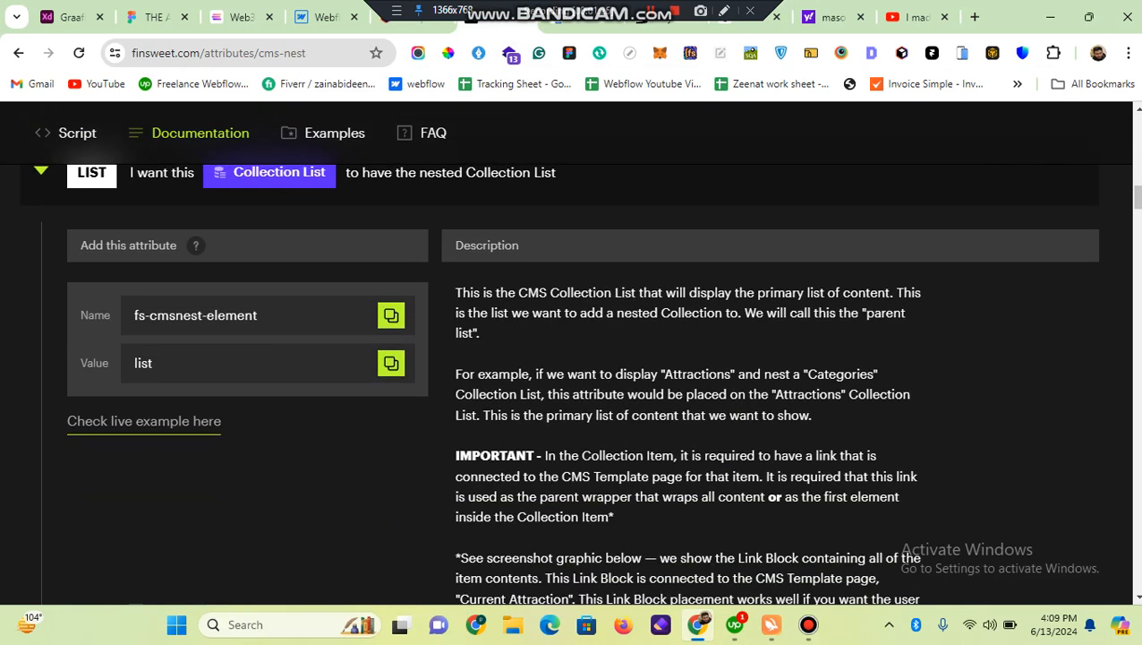
Return to the Webflow Designer and inspect the link settings of Link Block 2 inside the filters_list item.
click(327, 17)
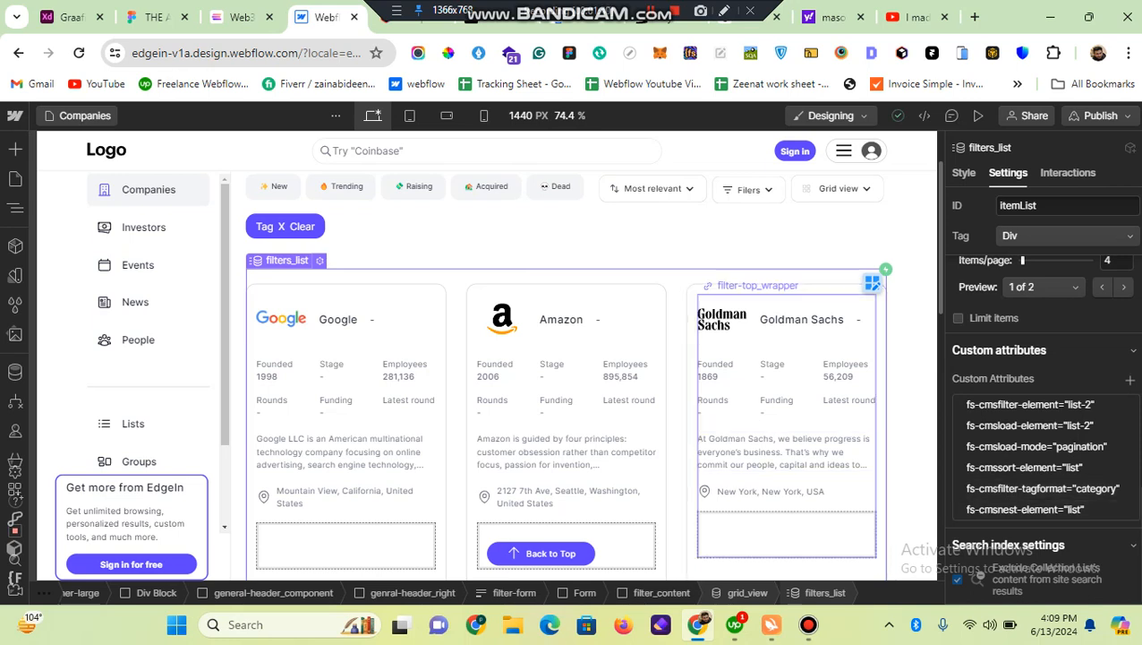
key(s)
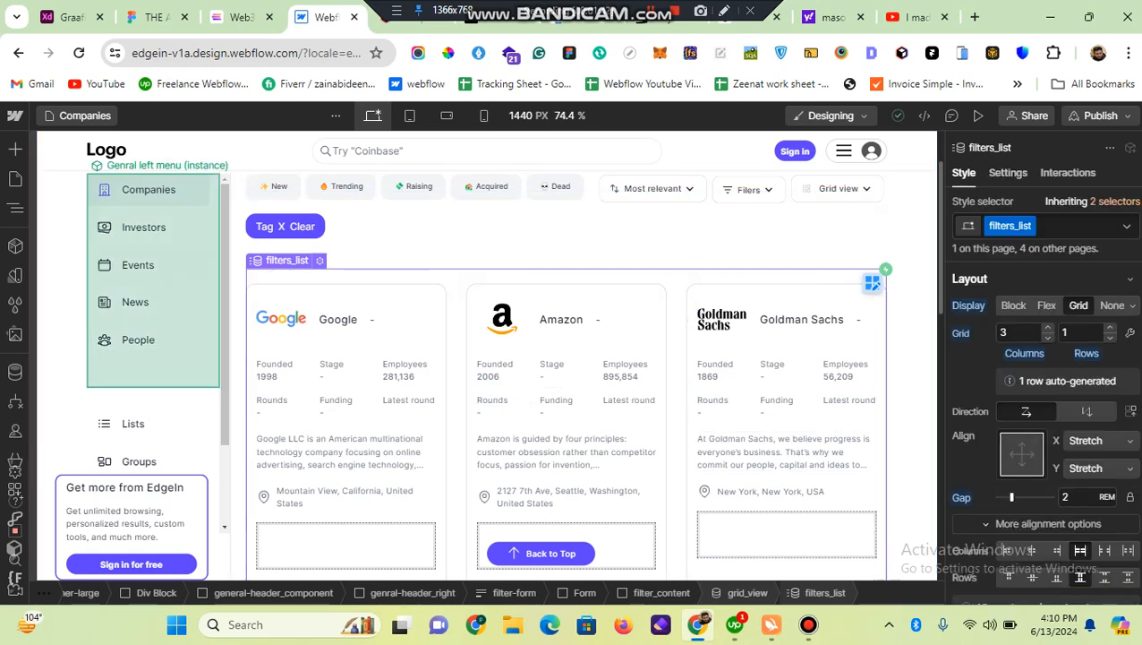
click(14, 206)
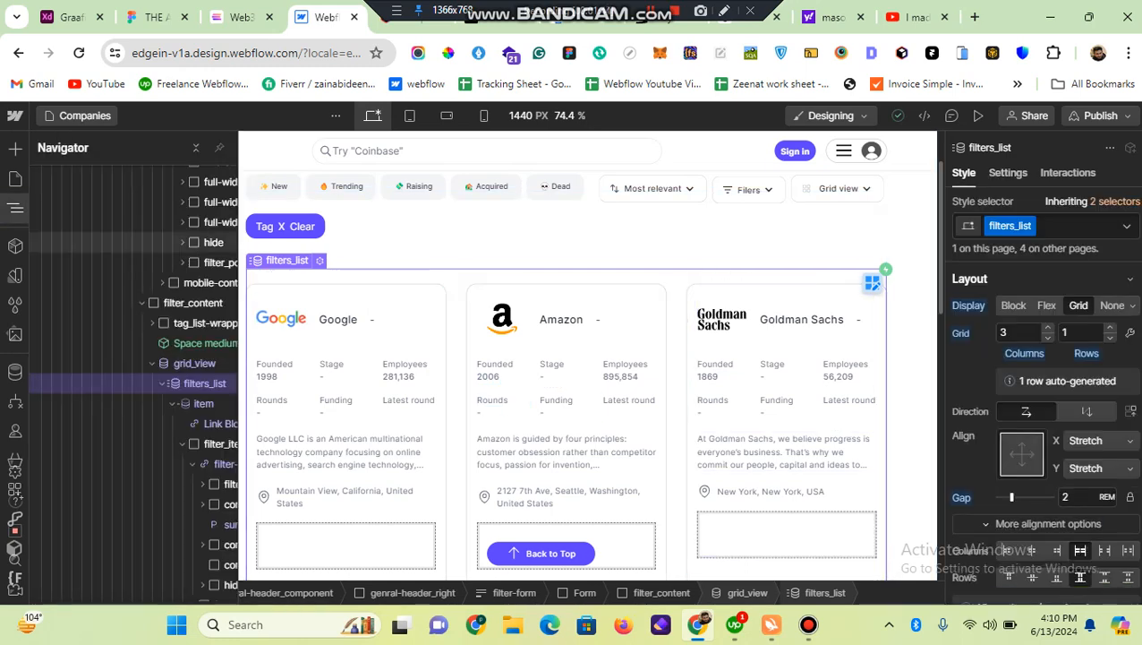
click(219, 424)
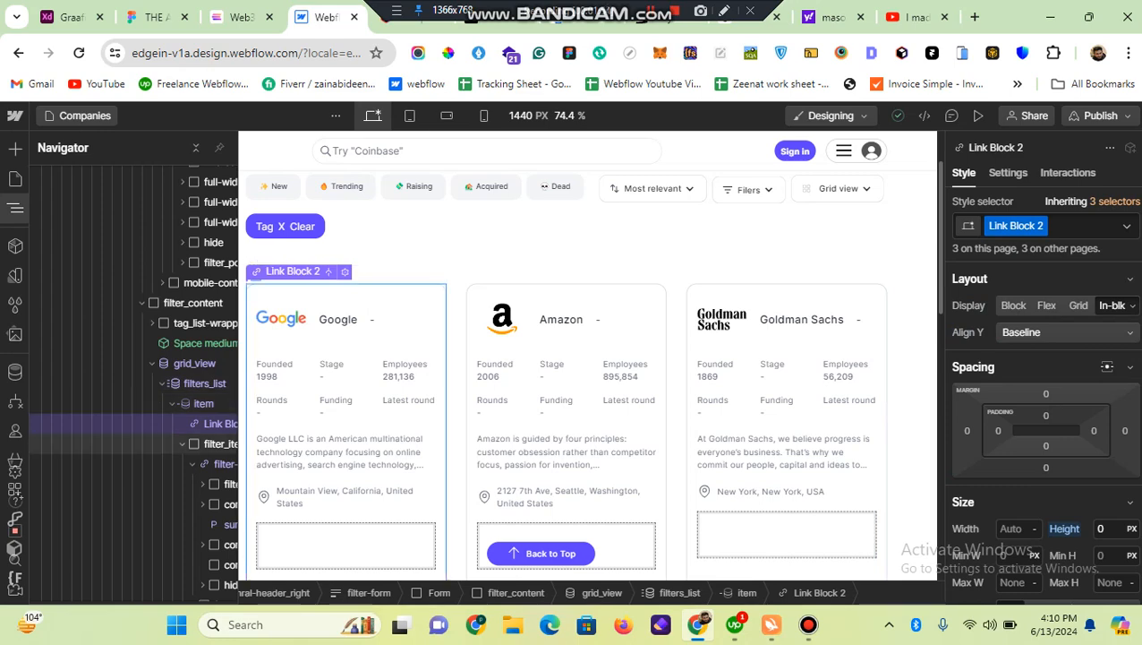
click(183, 444)
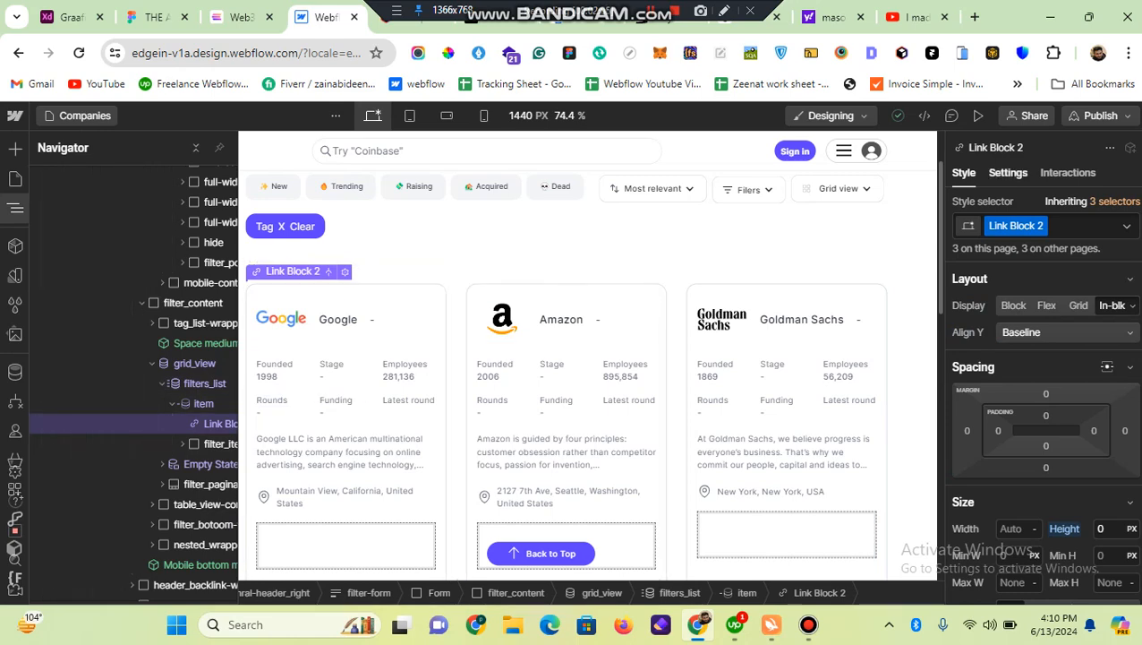
click(1009, 172)
scroll(998, 199, down, 5)
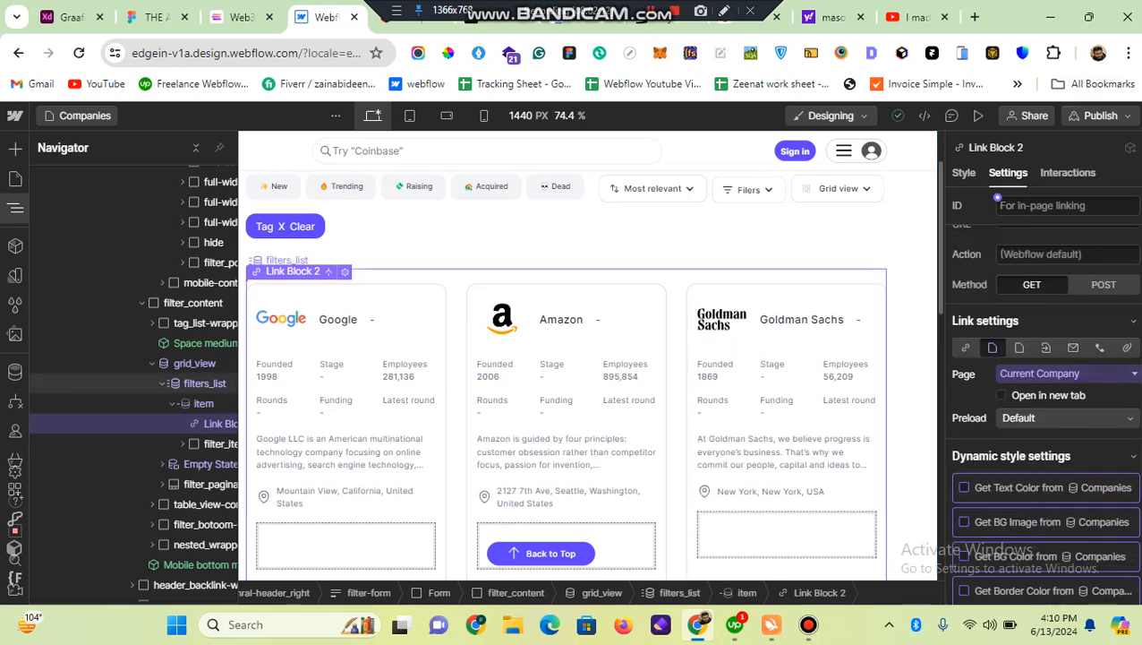
Recheck the custom attributes of filters_list, and reselect Link Block 2 to view its page link.
click(287, 260)
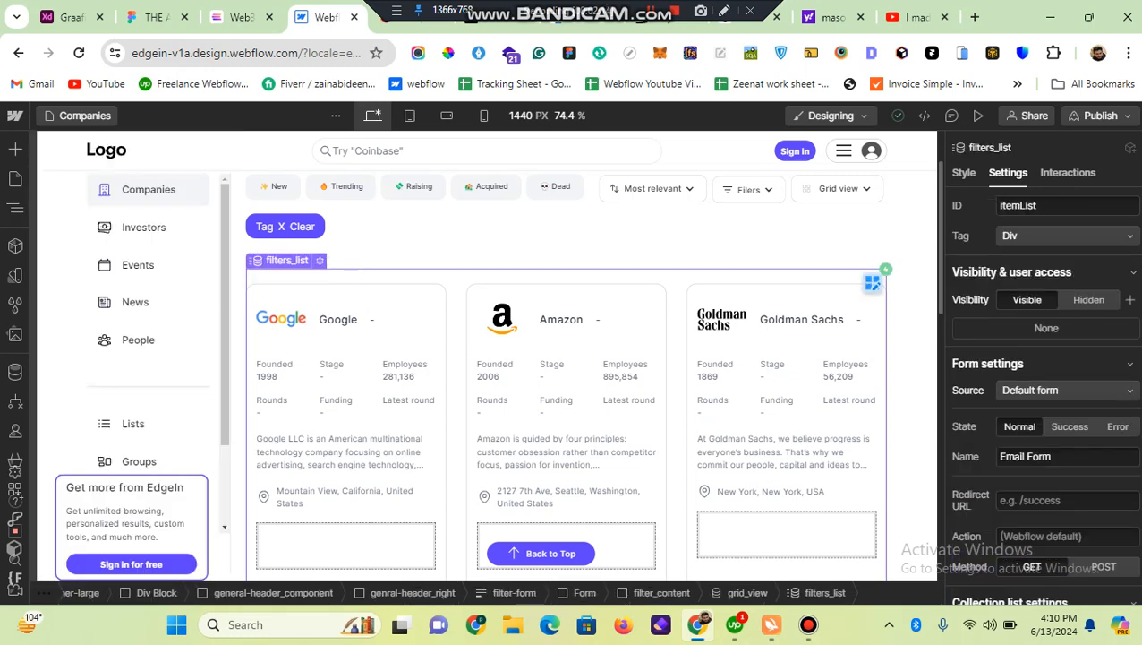
scroll(1043, 430, down, 5)
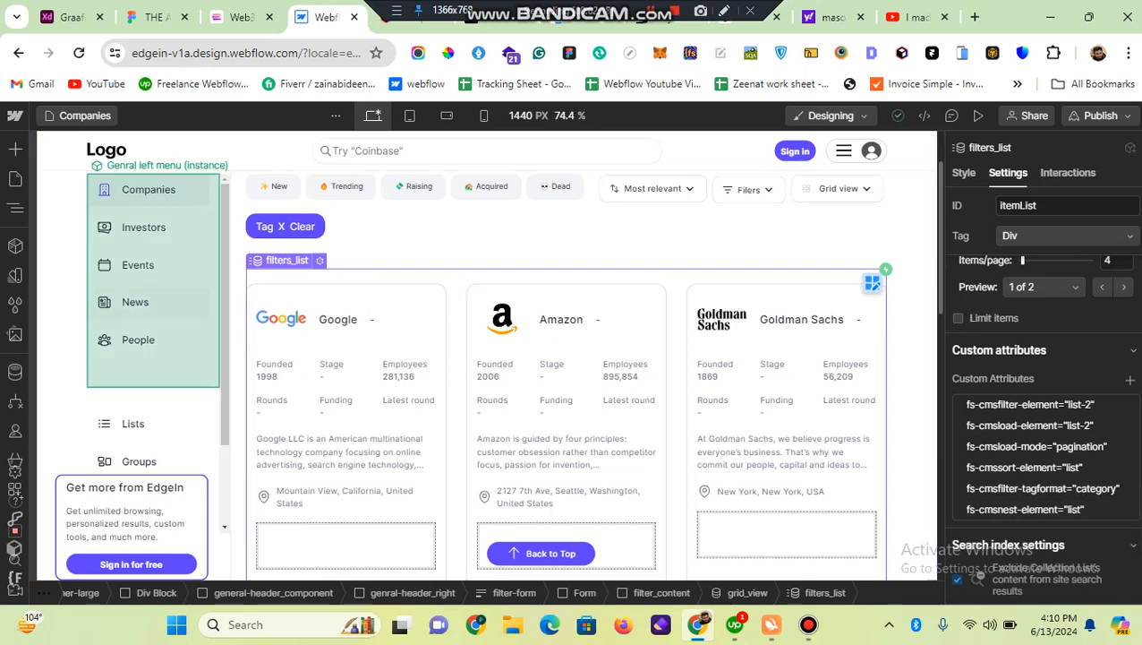
click(16, 207)
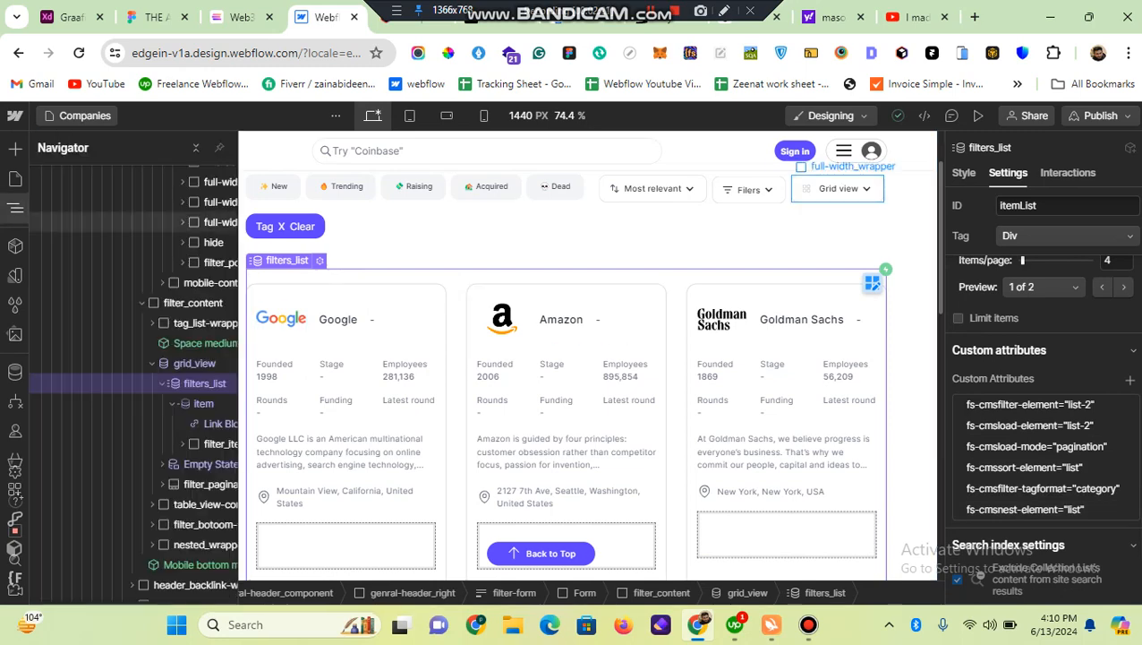
click(220, 423)
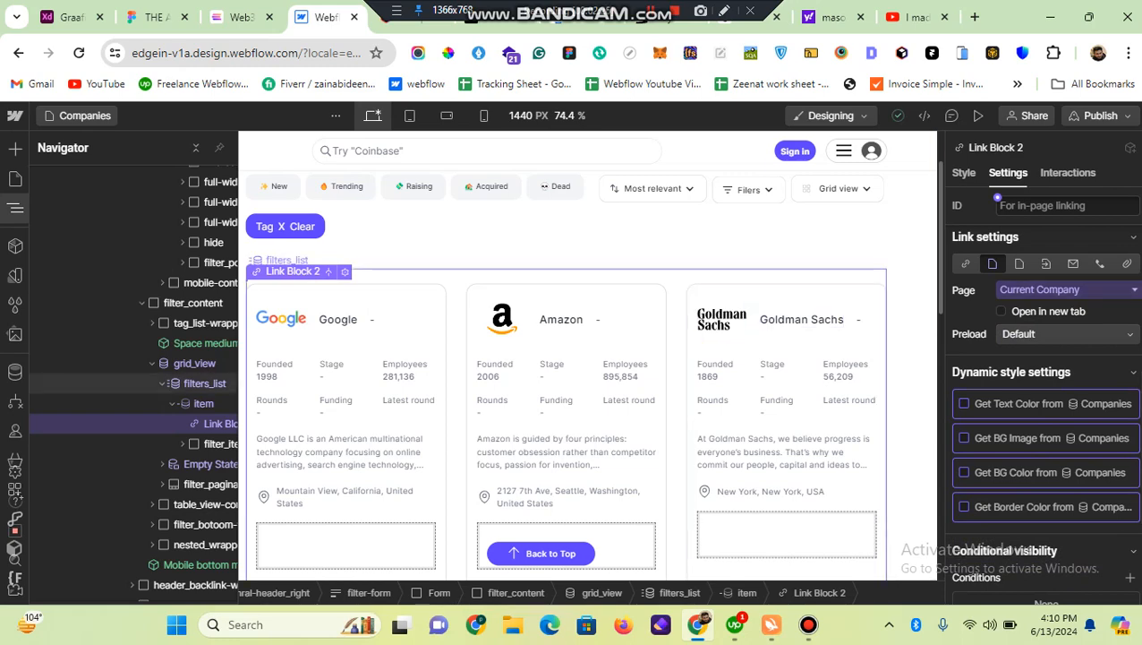
Select the company_tags-wrapper div in the Goldman Sachs card and examine its custom attributes.
scroll(566, 403, down, 1)
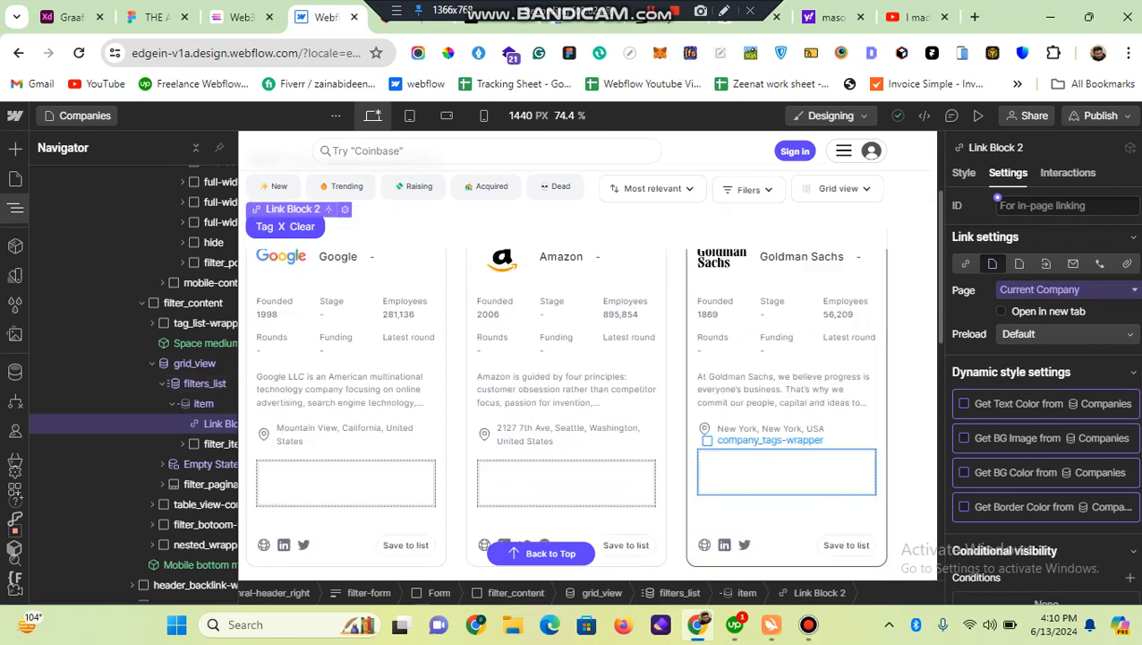
click(786, 472)
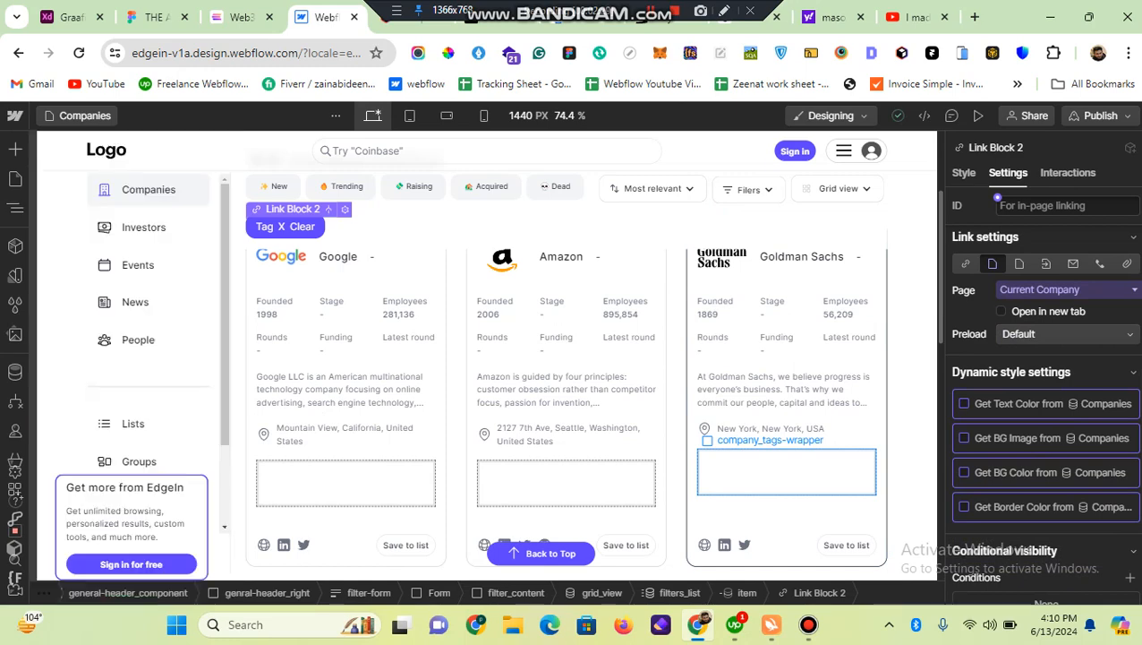
click(786, 472)
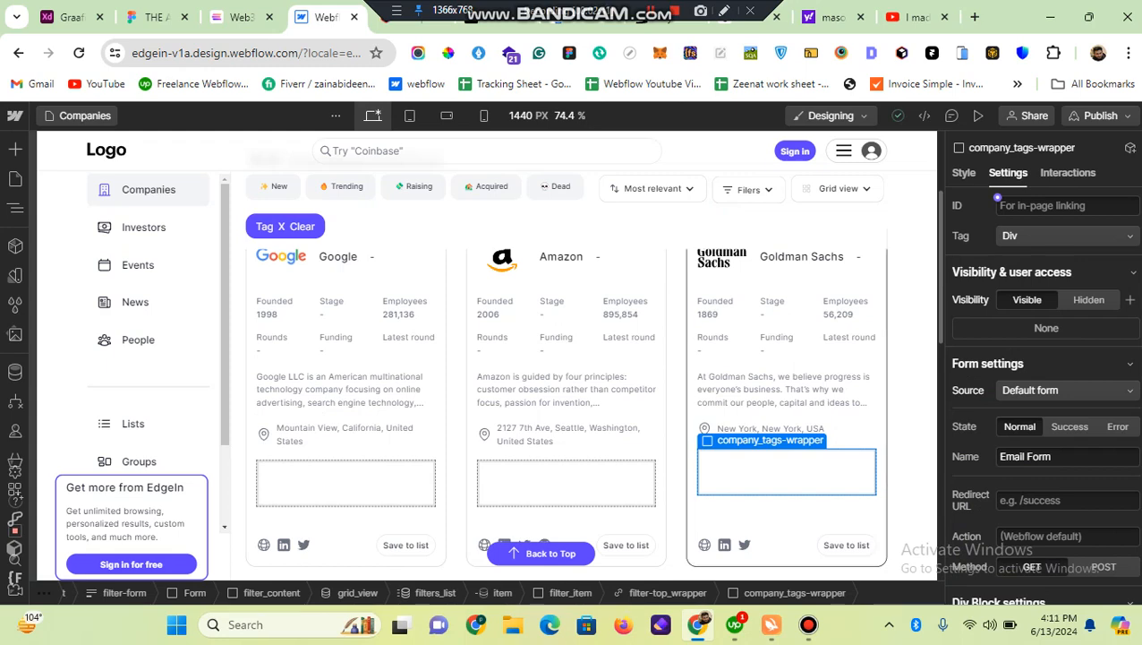
scroll(997, 198, down, 5)
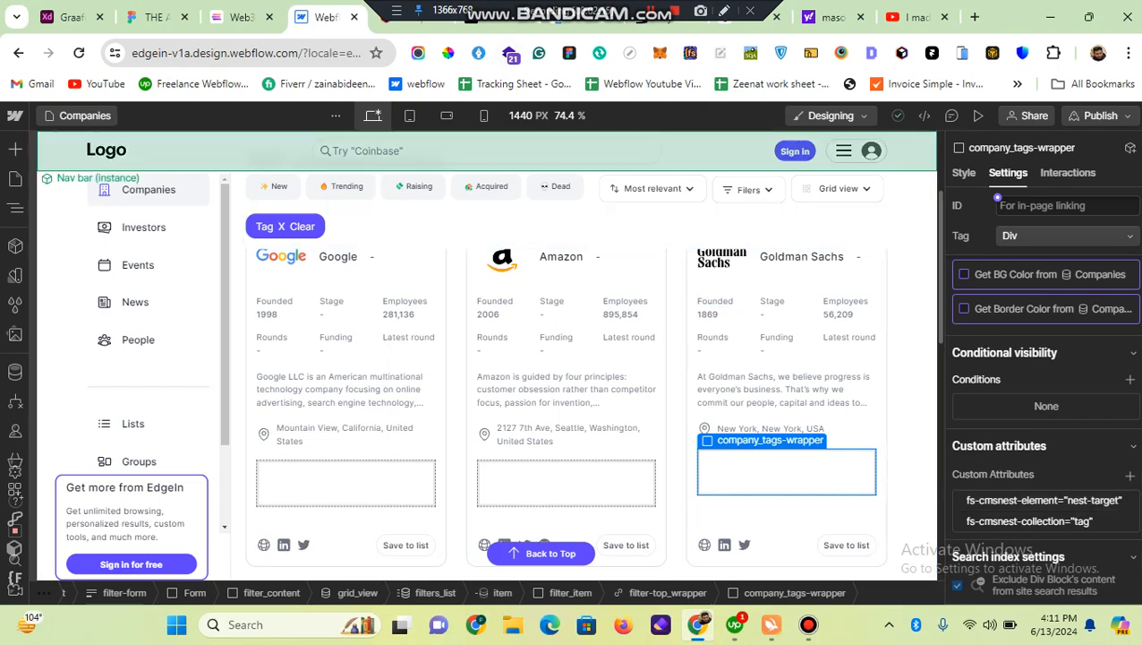
Switch to the Finsweet CMS Nest documentation and read the nest-target and collection identifier attributes for the Div Block.
click(501, 26)
scroll(573, 358, down, 15)
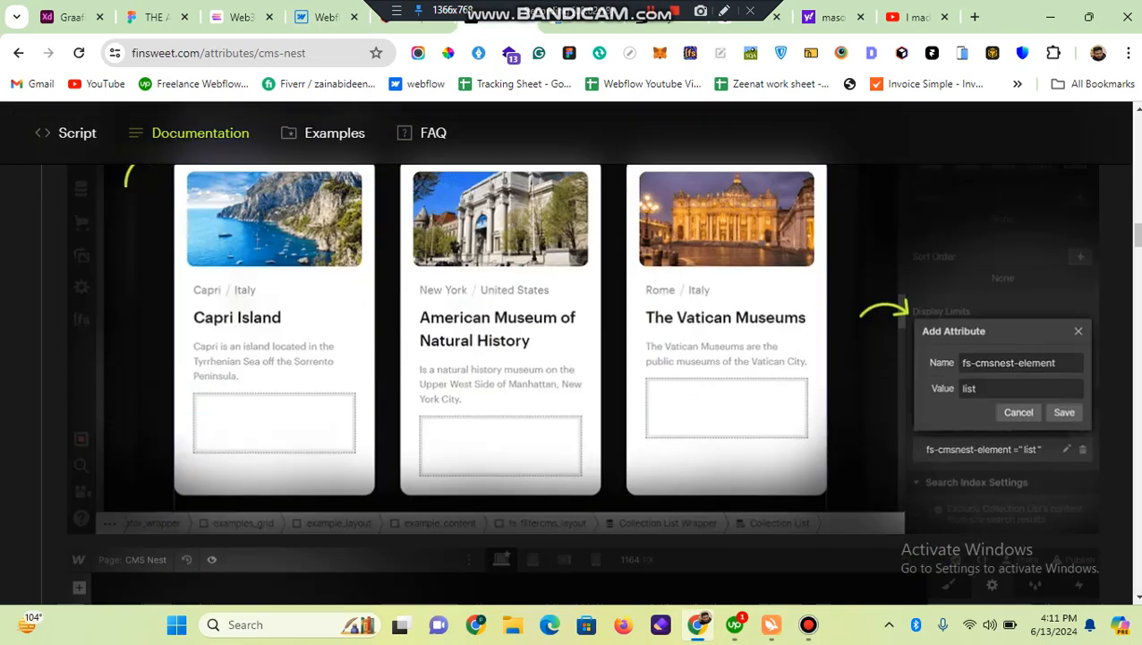
scroll(573, 358, down, 5)
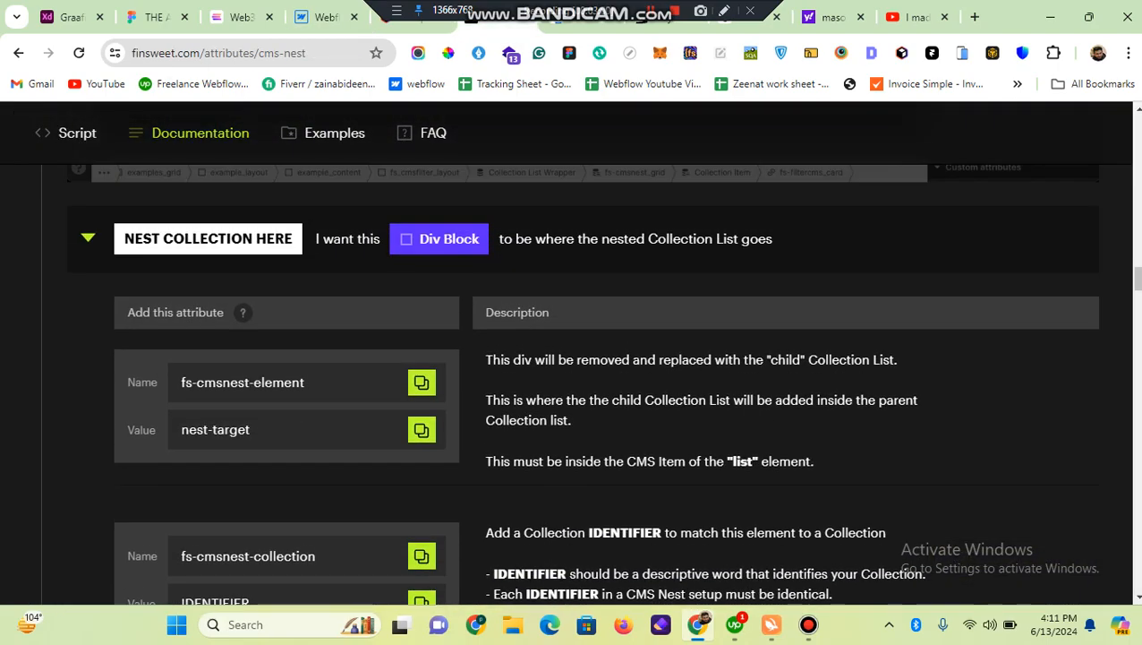
Return to the Webflow Designer, check the collection source of filters_list, and view the site's CMS collections.
click(324, 17)
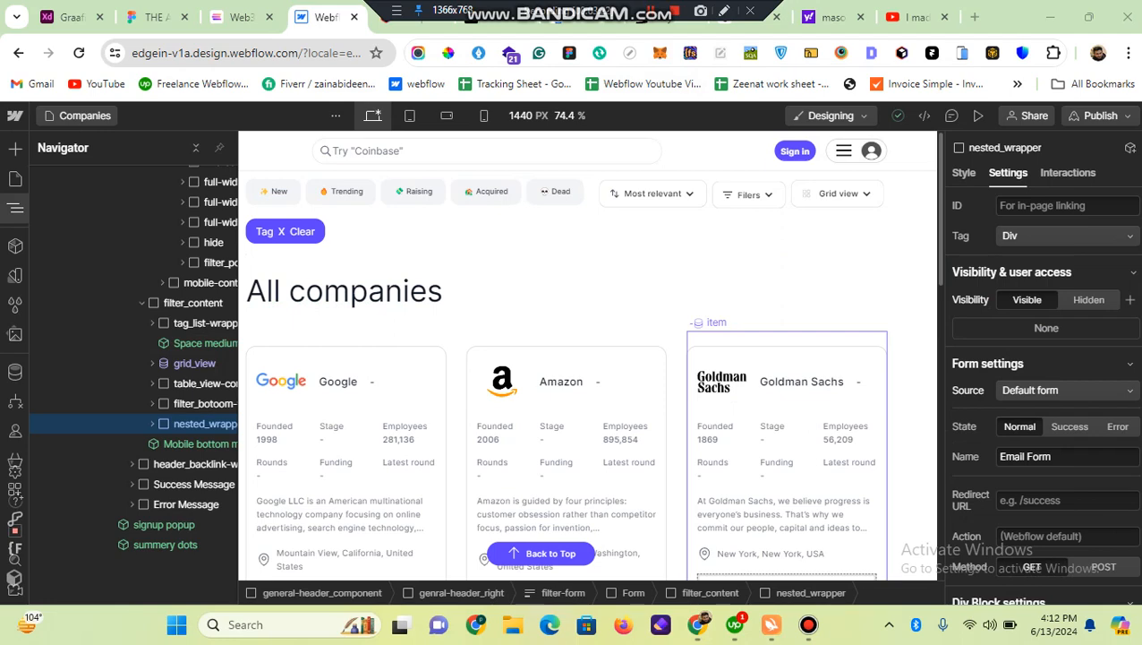
scroll(786, 376, down, 5)
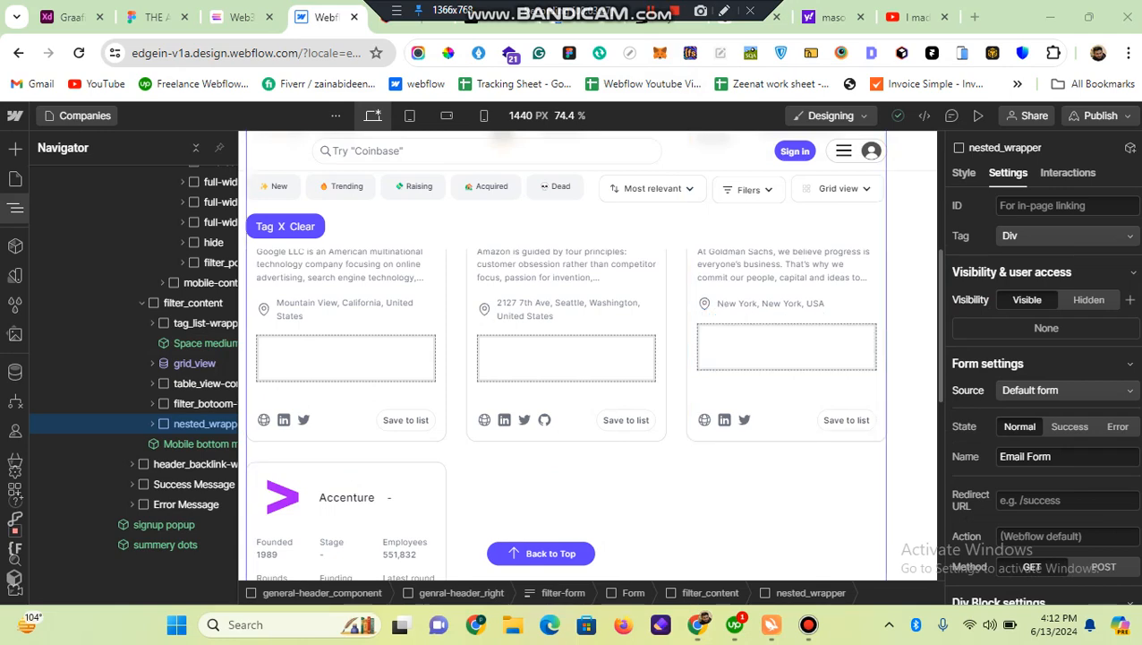
scroll(786, 358, up, 3)
key(z)
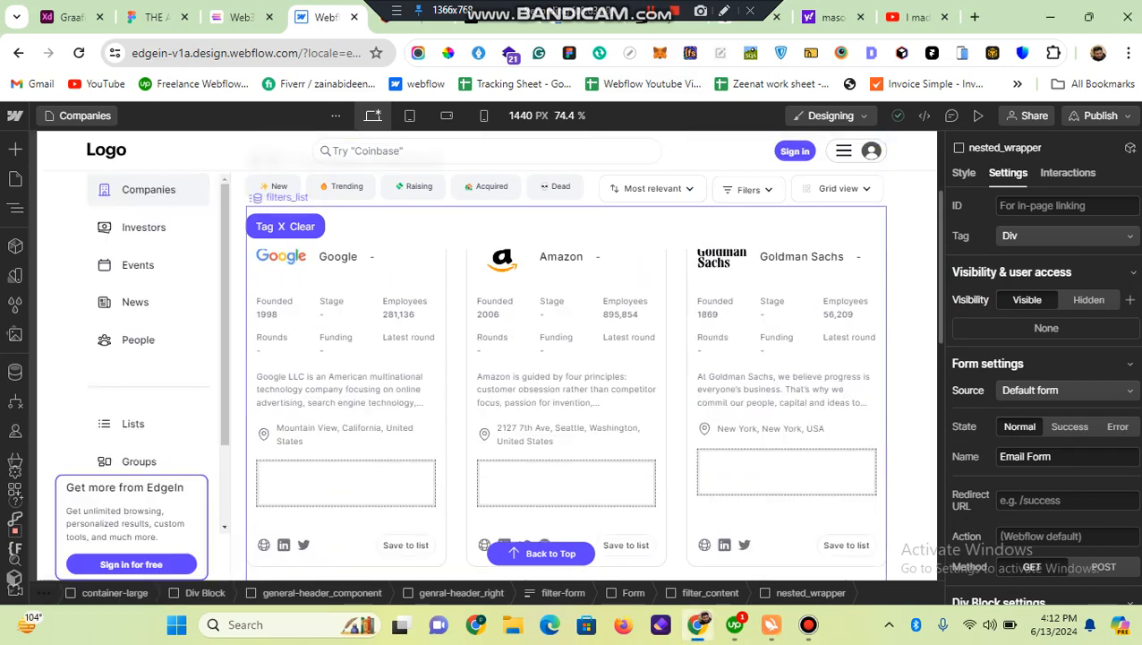
click(456, 358)
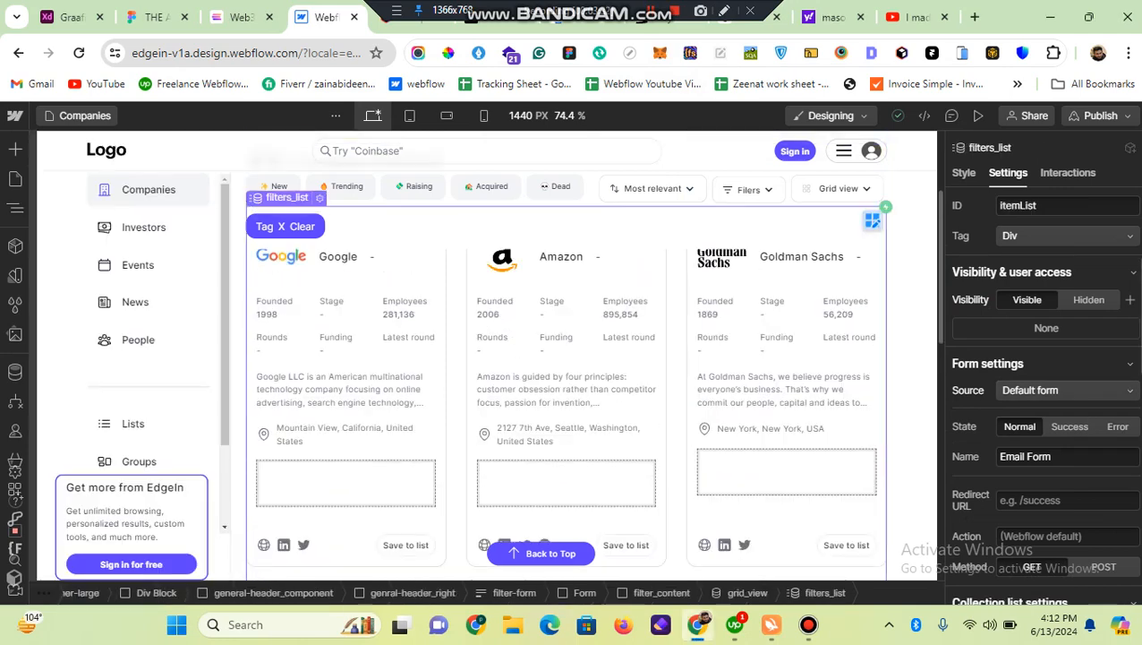
scroll(1039, 403, down, 2)
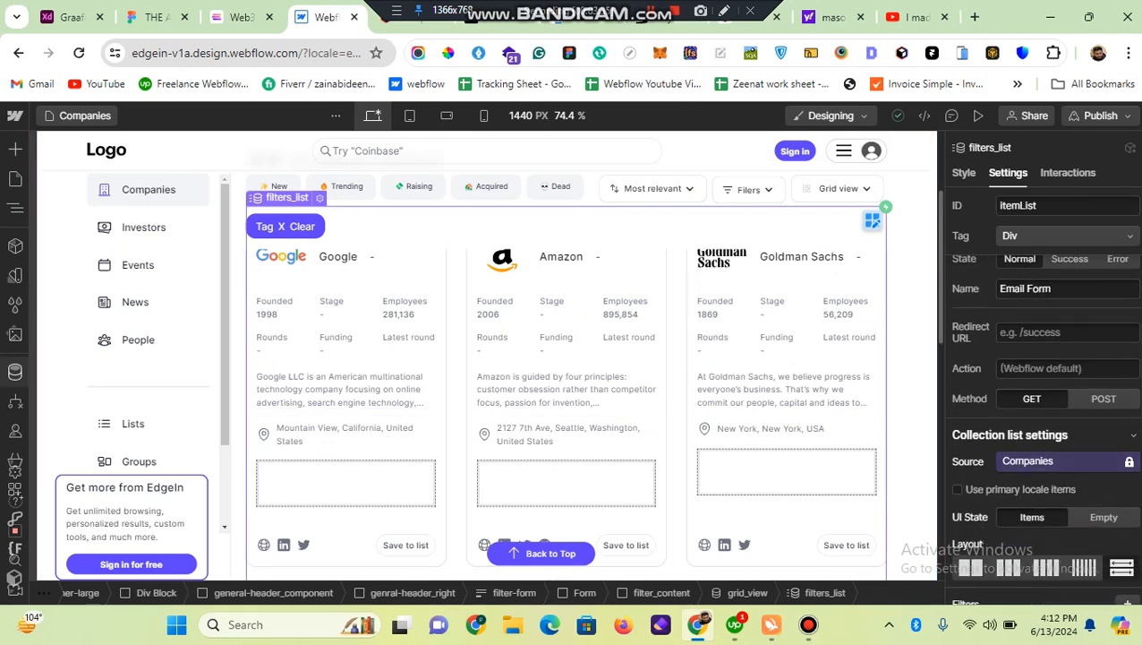
click(15, 370)
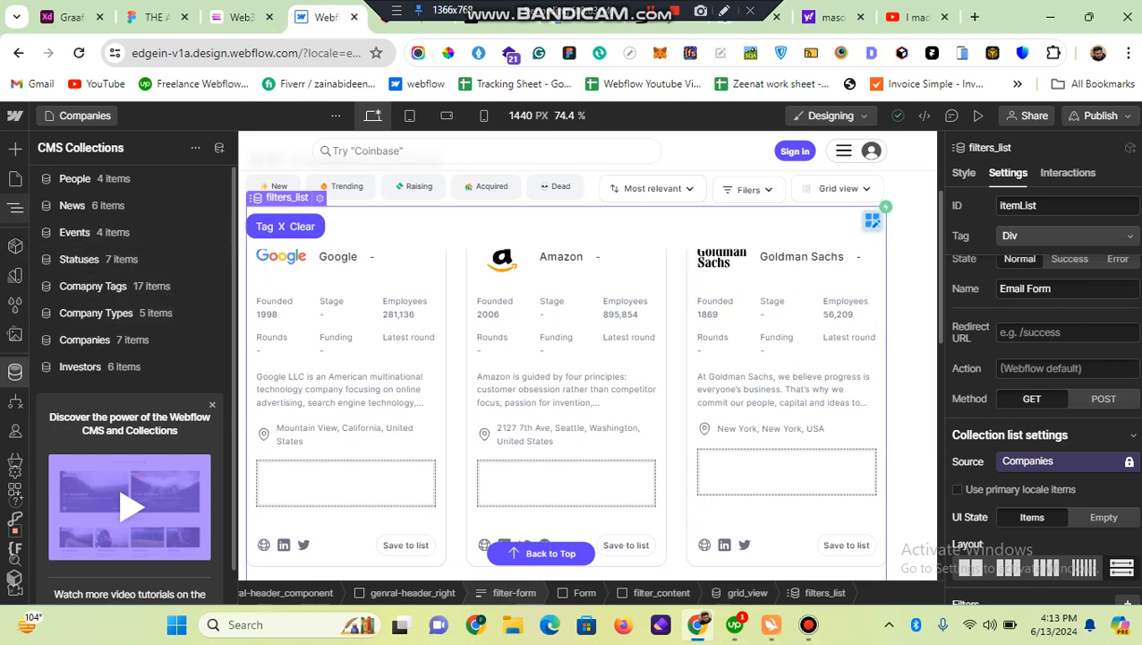
Select the Collection List Wrapper inside nested_wrapper and check its collection source.
click(14, 207)
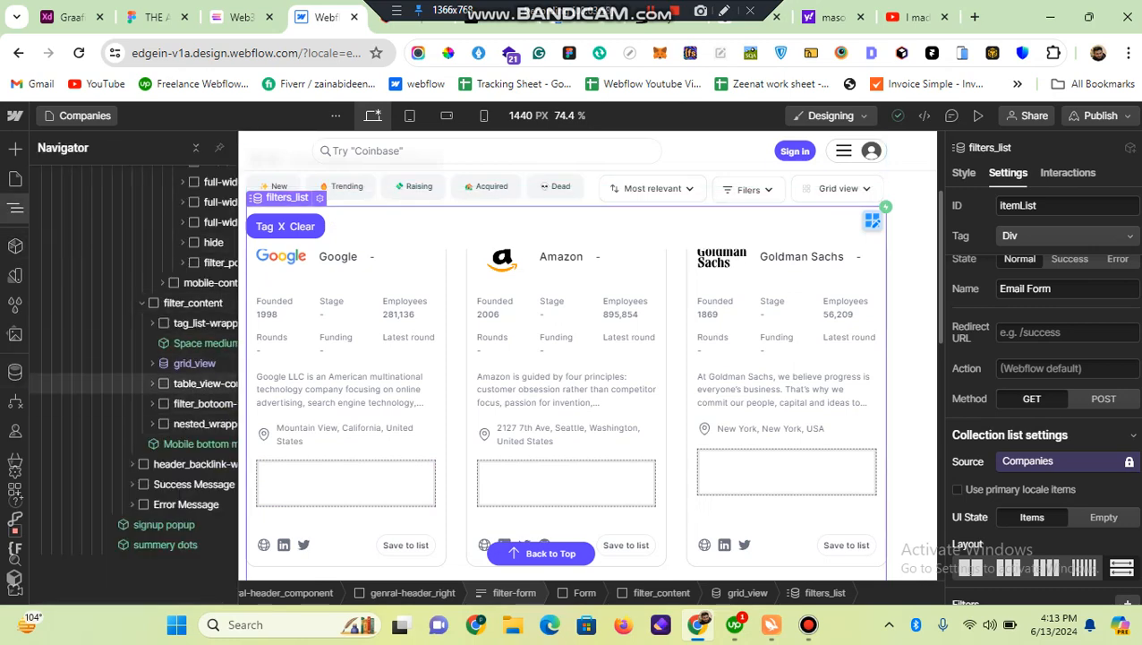
click(152, 423)
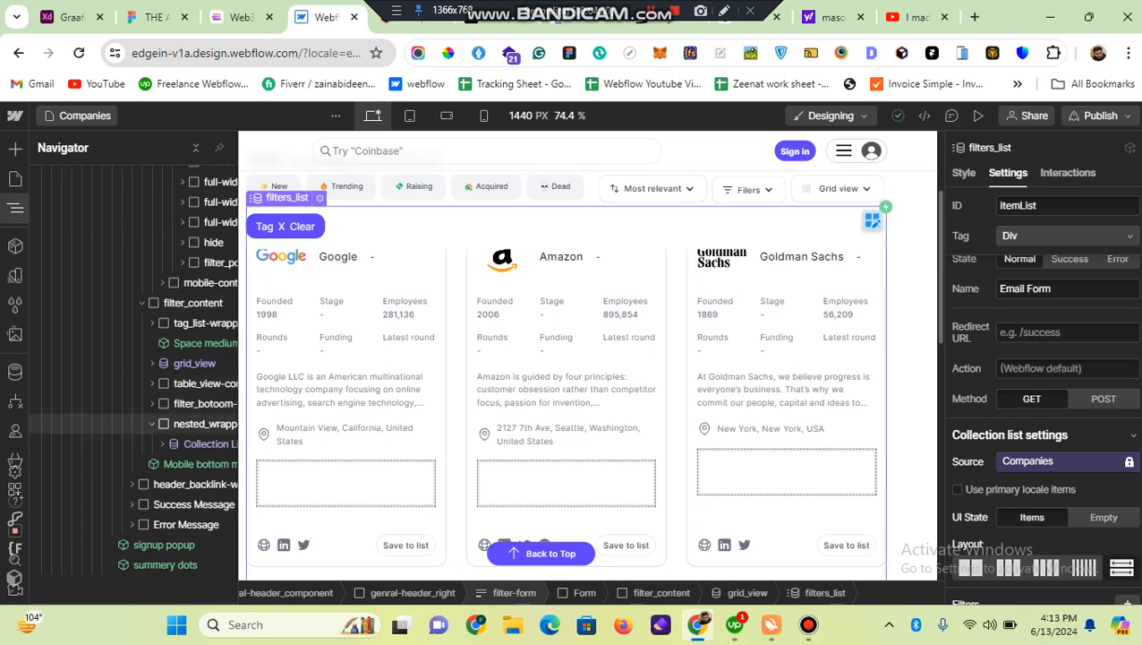
click(205, 424)
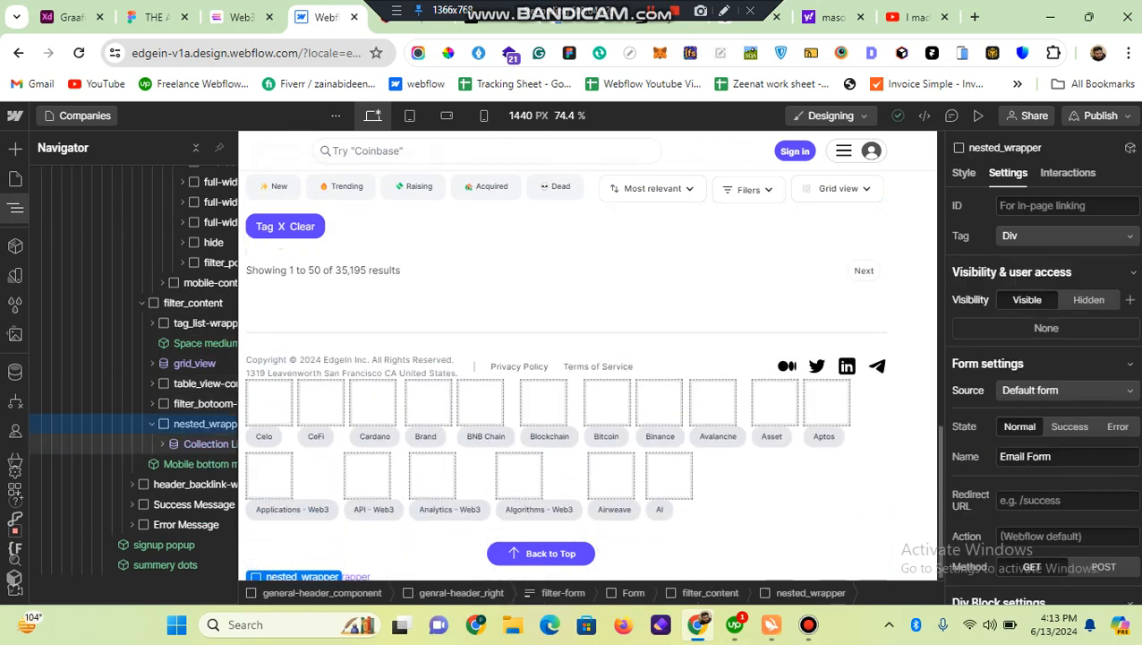
click(209, 444)
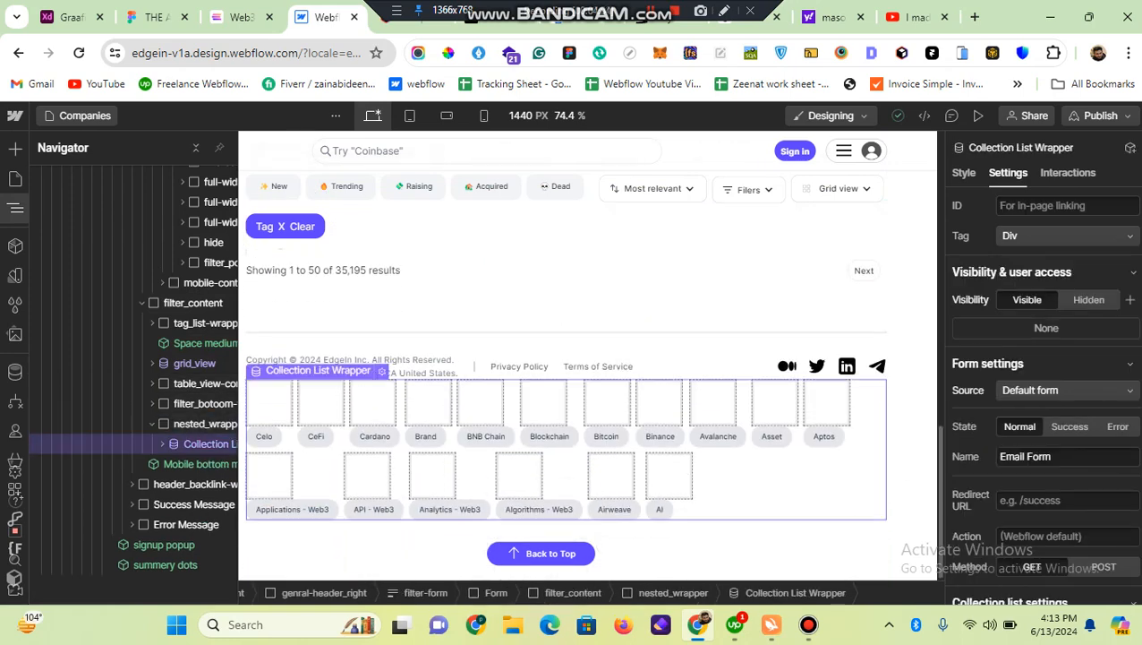
scroll(1044, 428, down, 3)
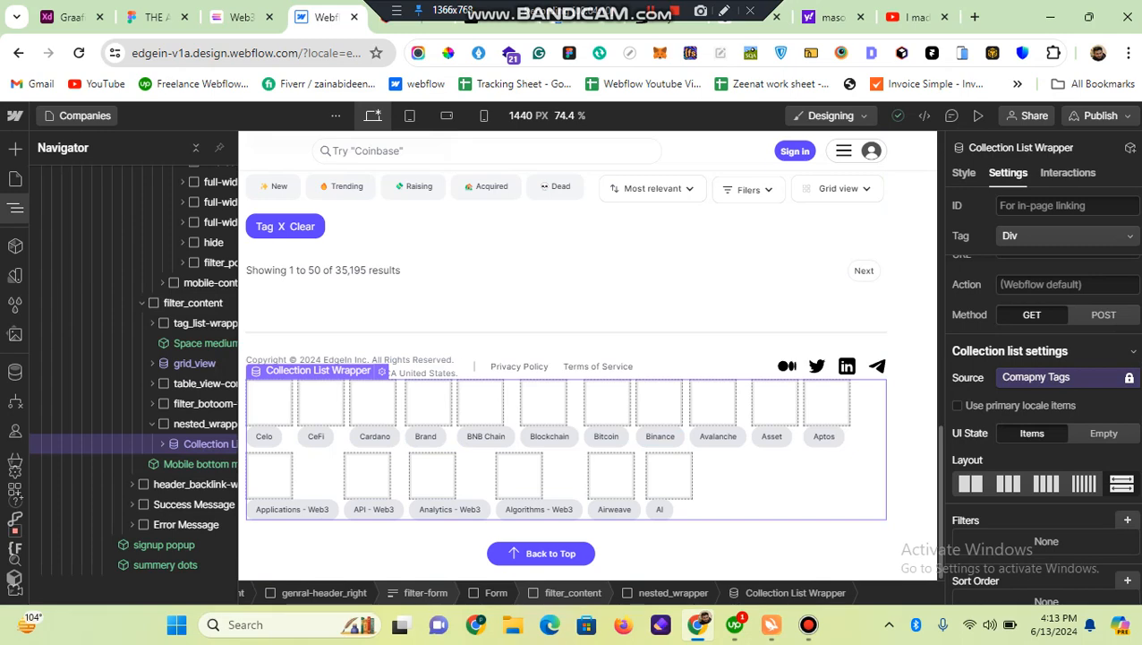
Select the Collection List inside that wrapper and examine its custom attributes.
click(163, 444)
click(215, 464)
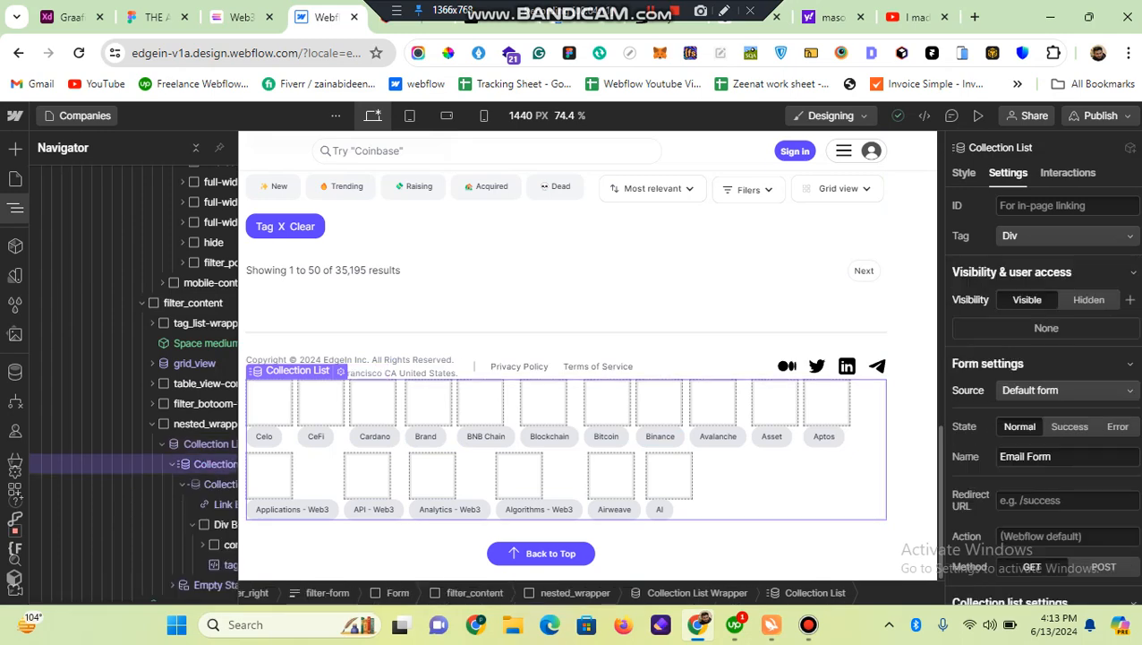
scroll(1045, 403, down, 6)
scroll(979, 575, down, 1)
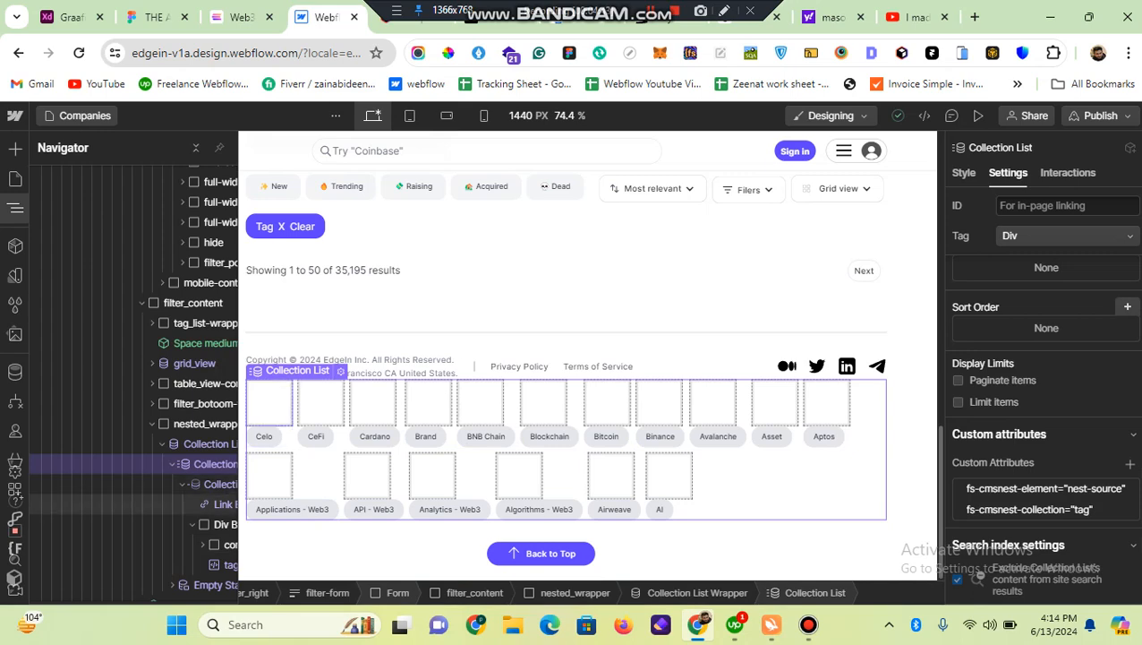
Inspect the Collection Item of the nested tags list and the page link of its Link Block.
click(225, 504)
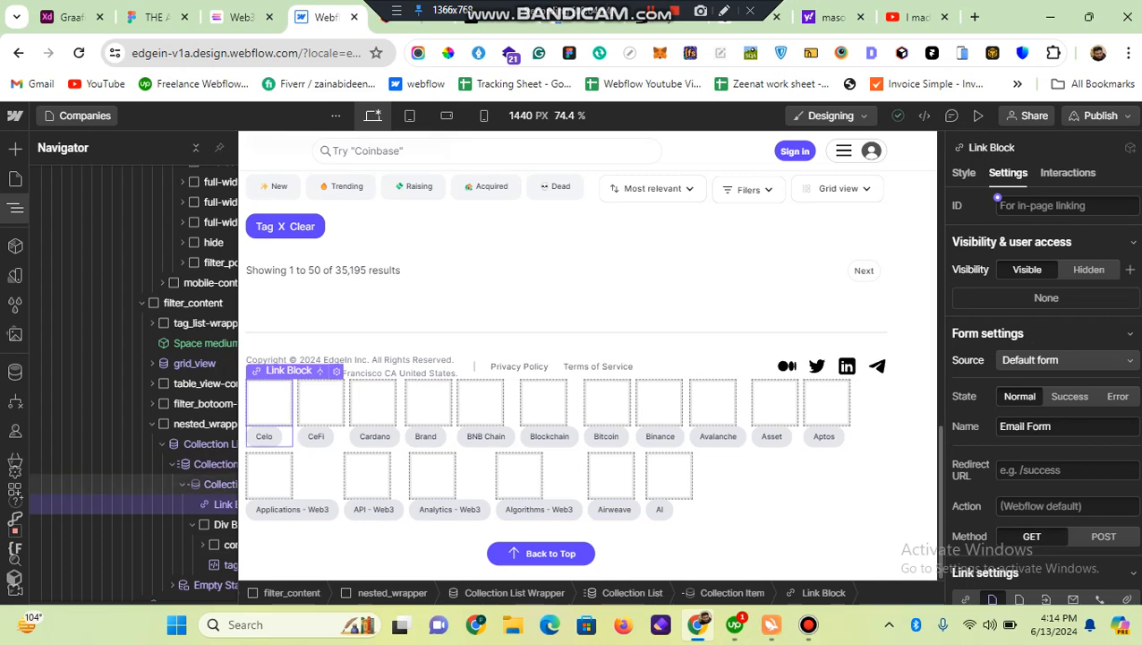
click(215, 484)
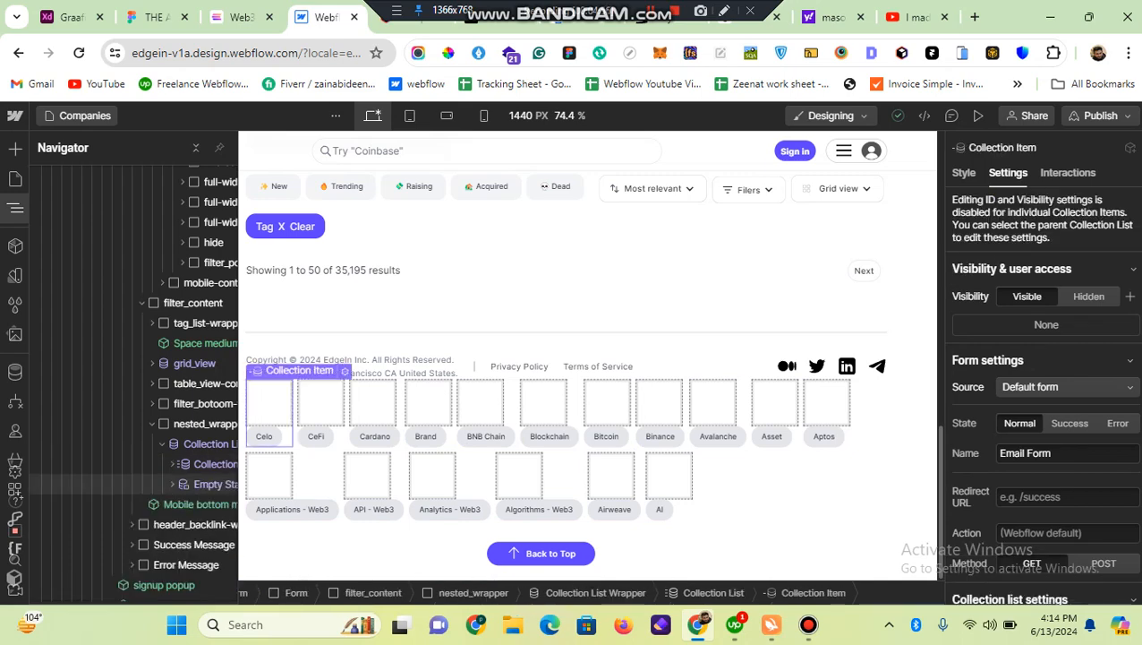
click(173, 464)
click(182, 484)
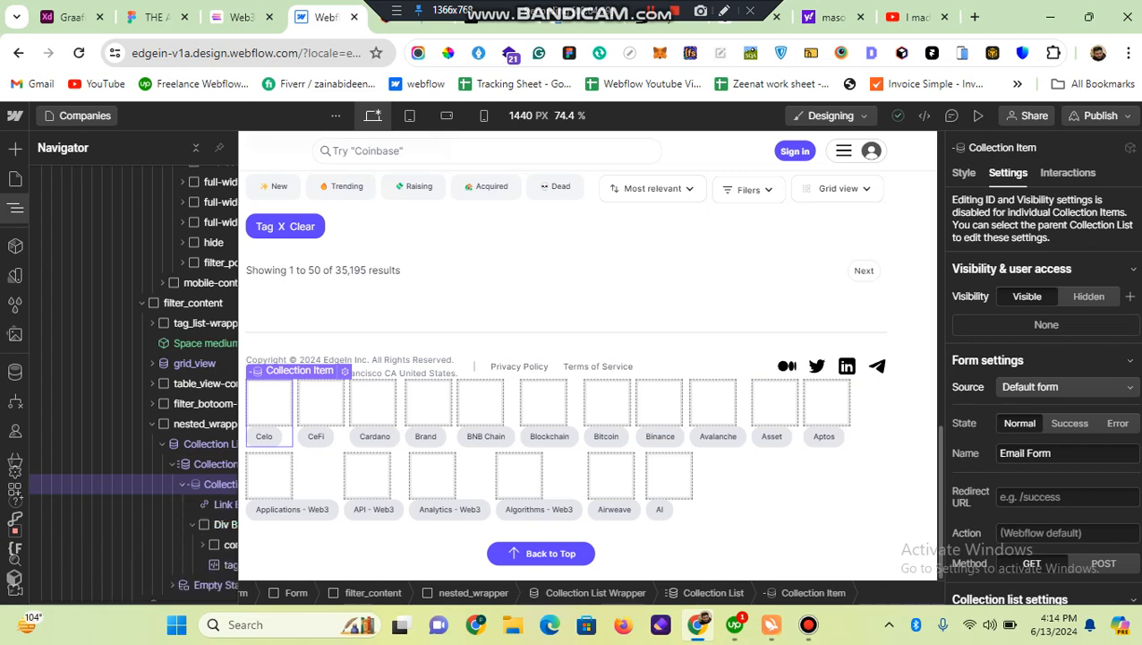
click(224, 505)
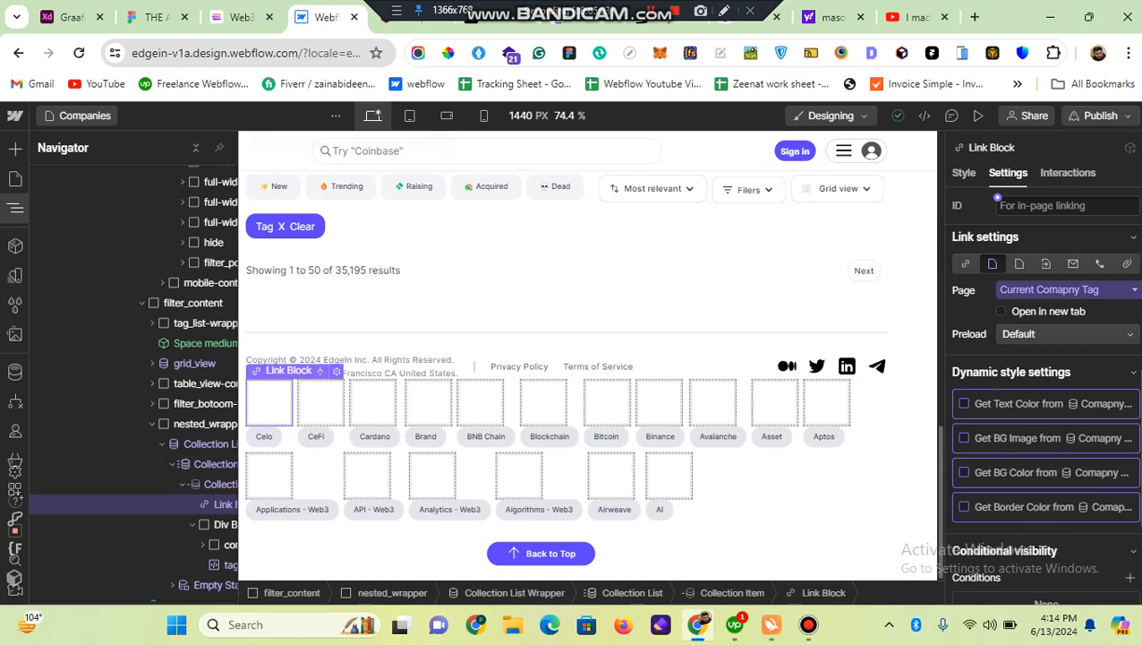
Select grid_view, reselect the nested list's Link Block, and compare the company cards with the tags list.
click(194, 364)
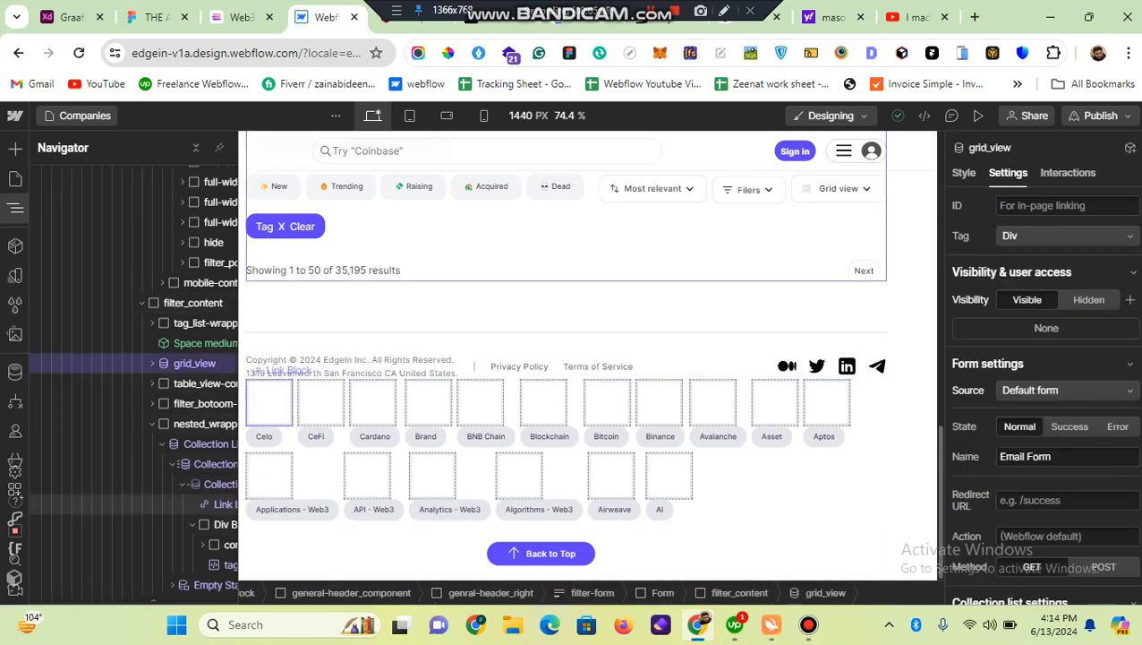
click(224, 504)
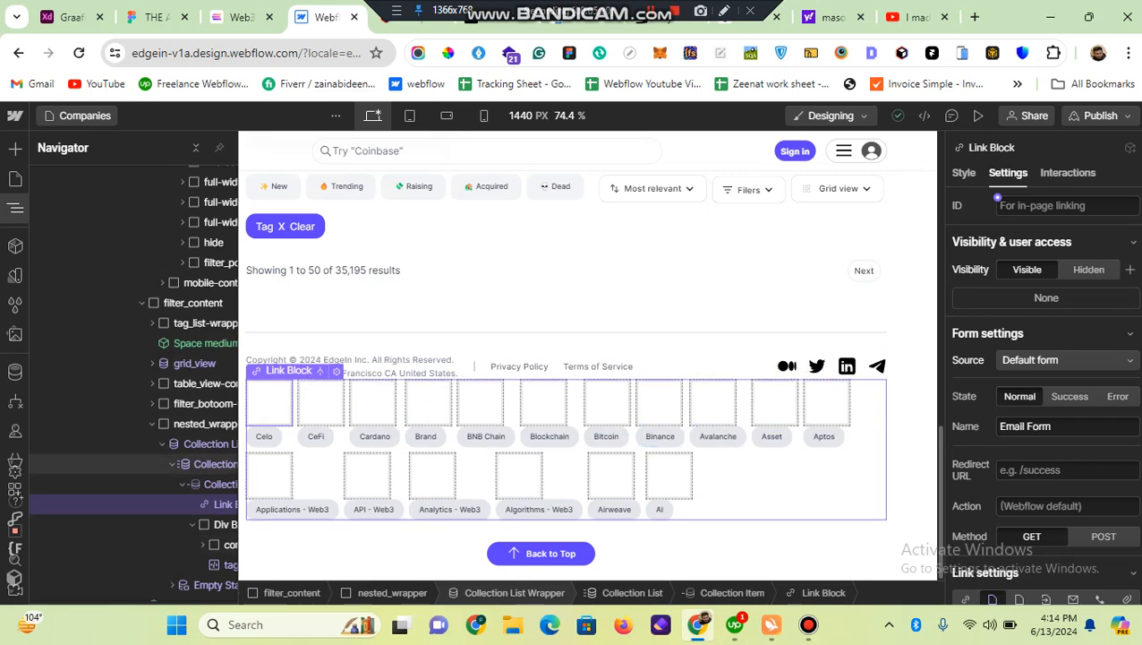
scroll(359, 493, up, 5)
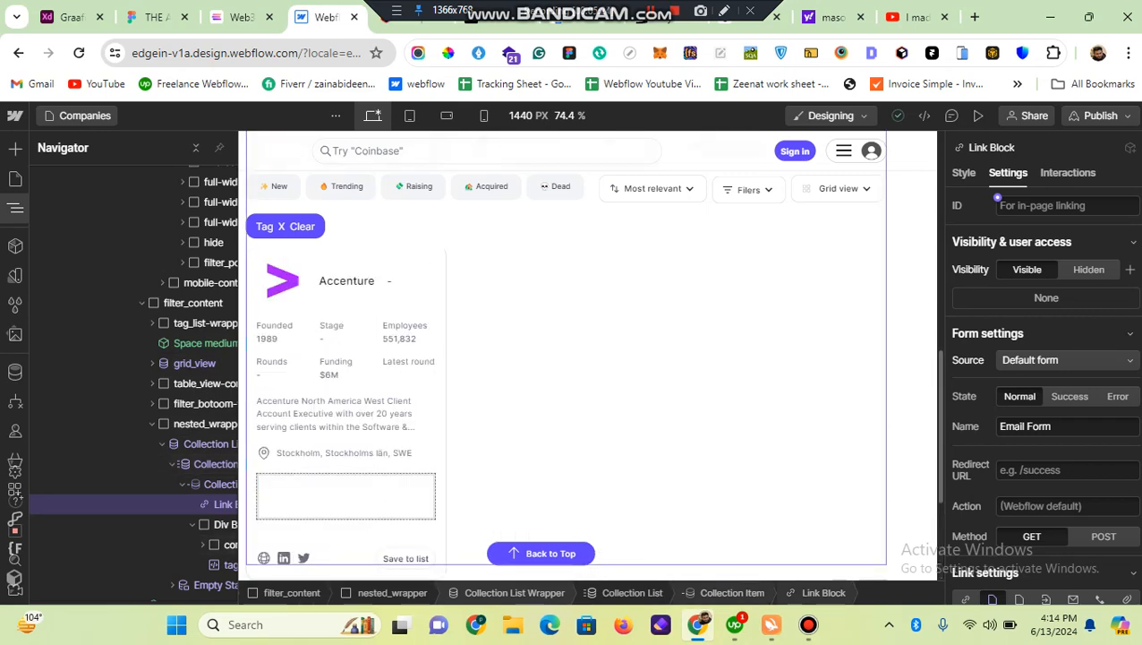
scroll(564, 403, down, 5)
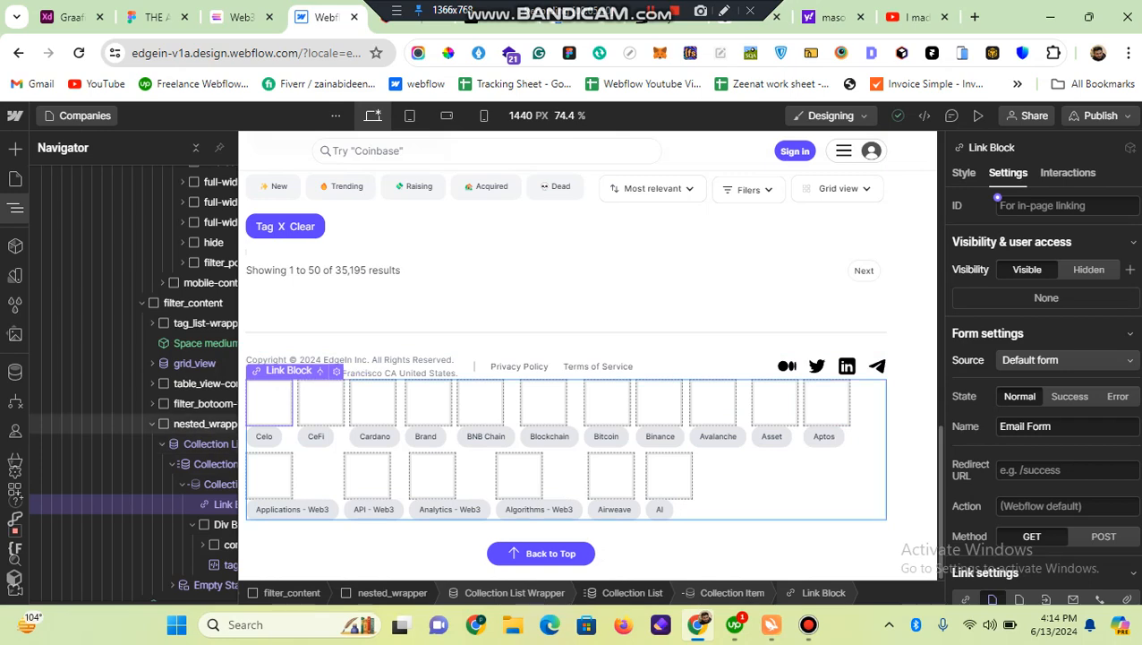
Collapse and select nested_wrapper, and select grid_view to review its collection list settings.
click(162, 443)
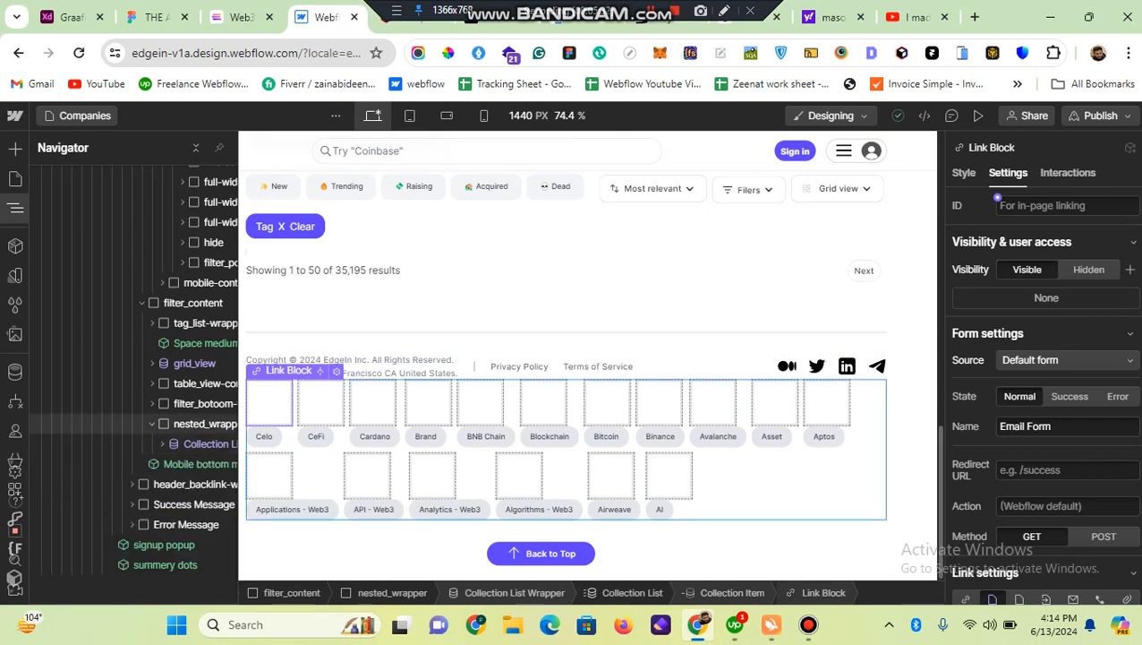
click(152, 423)
click(204, 423)
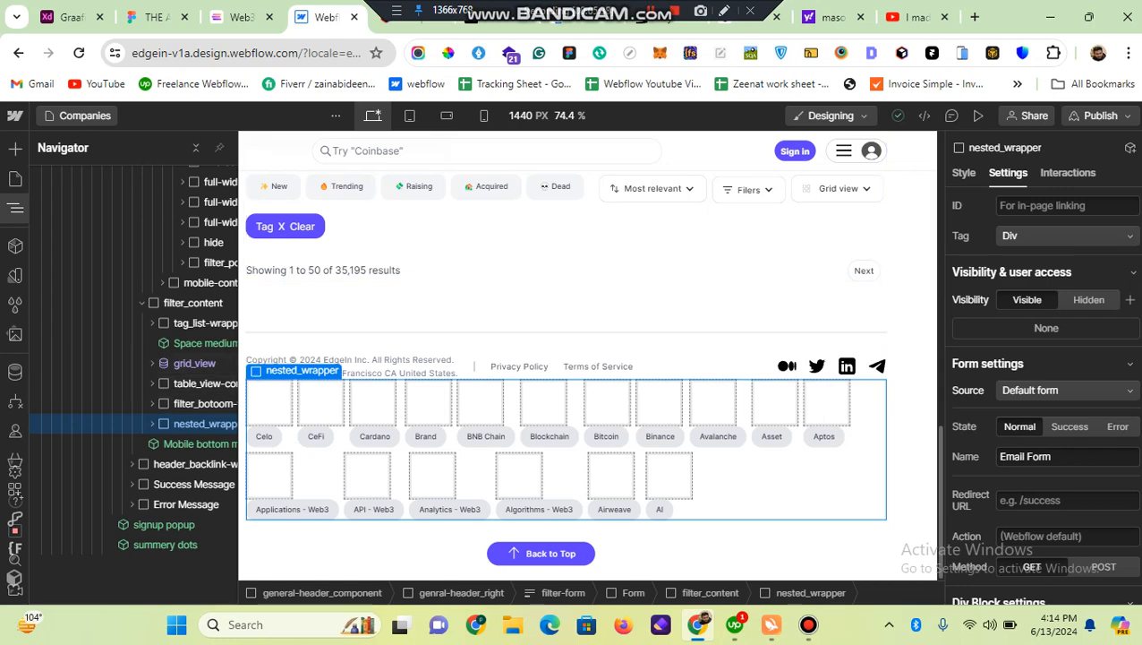
click(195, 364)
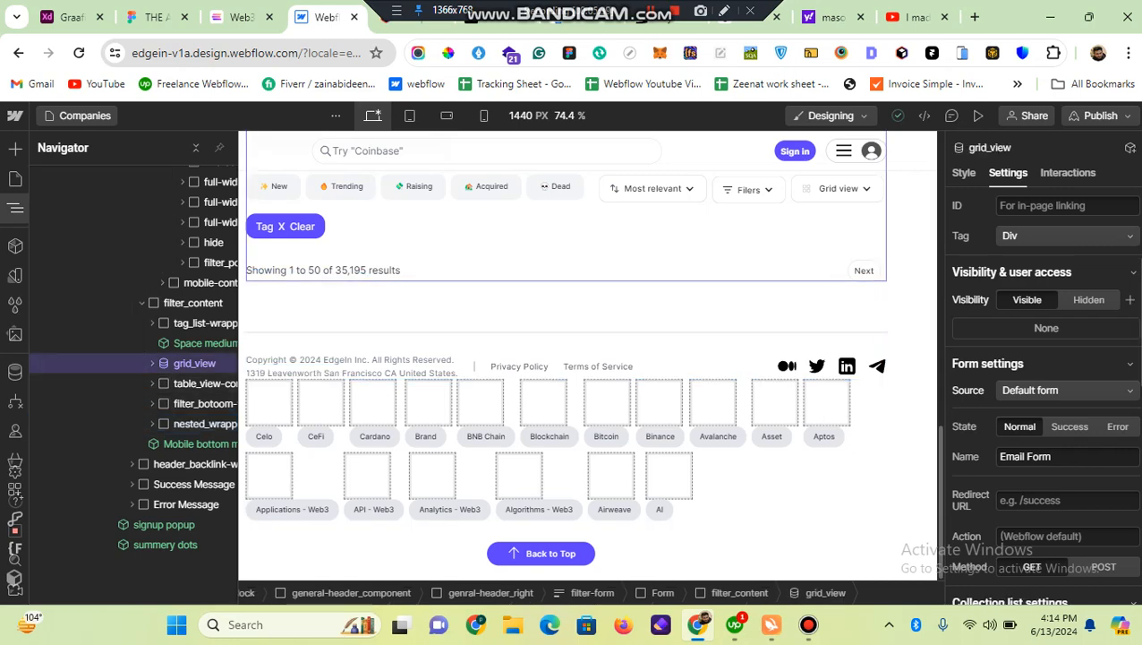
scroll(1085, 411, down, 4)
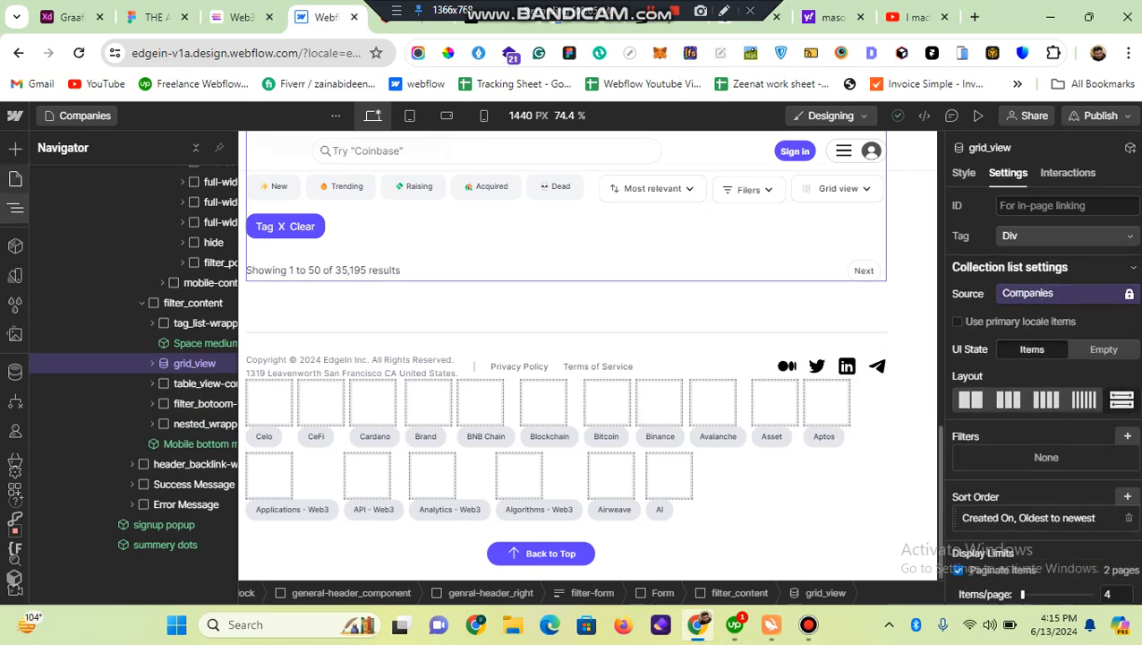
Open the Companies Template collection page and show its element structure.
click(14, 178)
scroll(134, 473, down, 4)
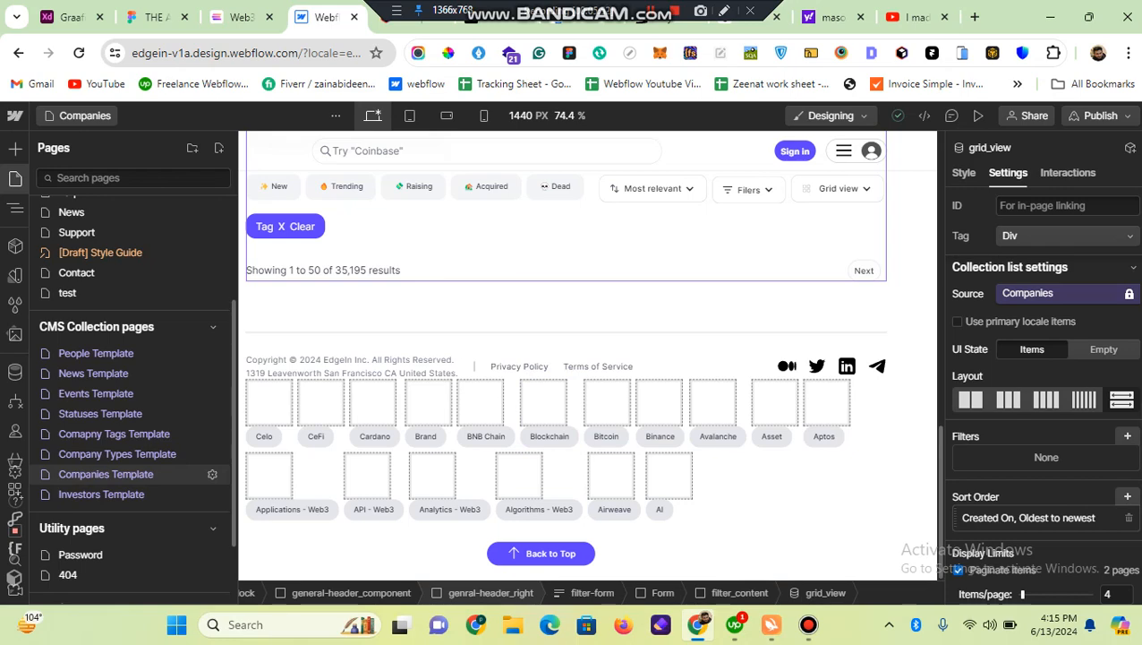
click(105, 474)
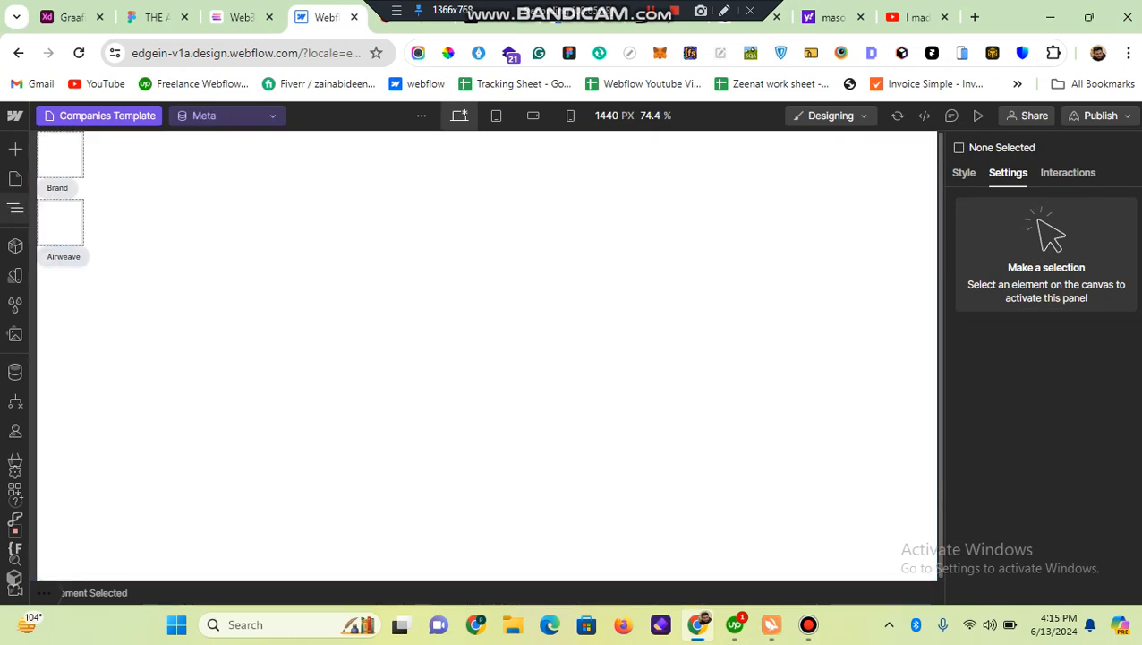
click(15, 208)
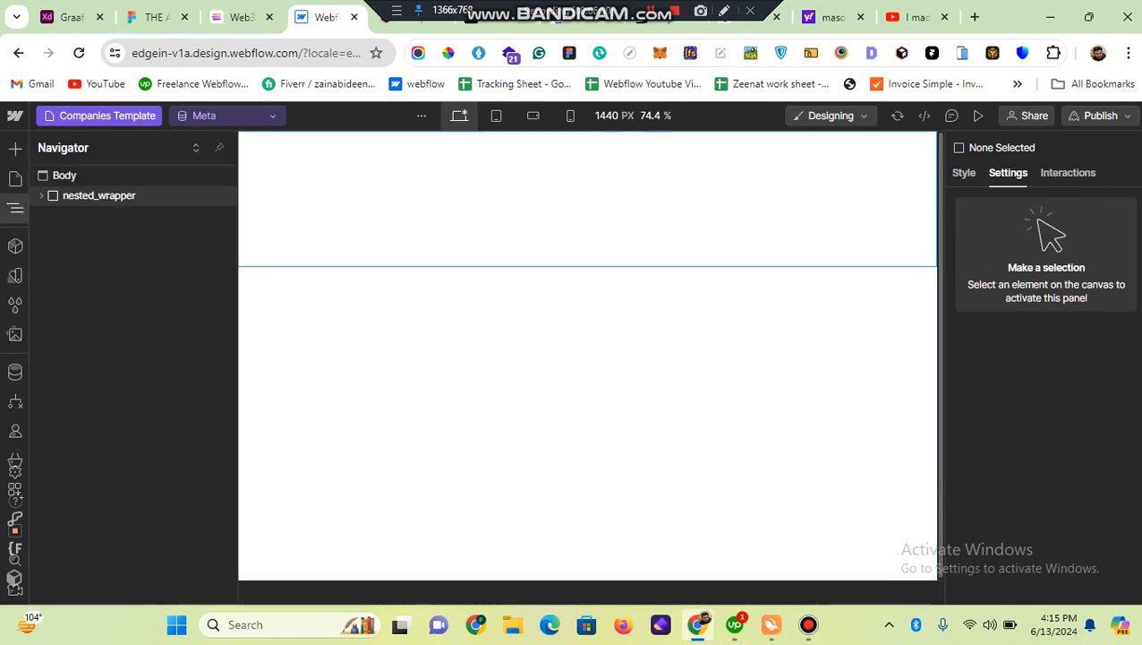
Expand nested_wrapper down to the contents of company_tags, and select the tag_link code embed in Div Block 3.
click(98, 196)
click(41, 196)
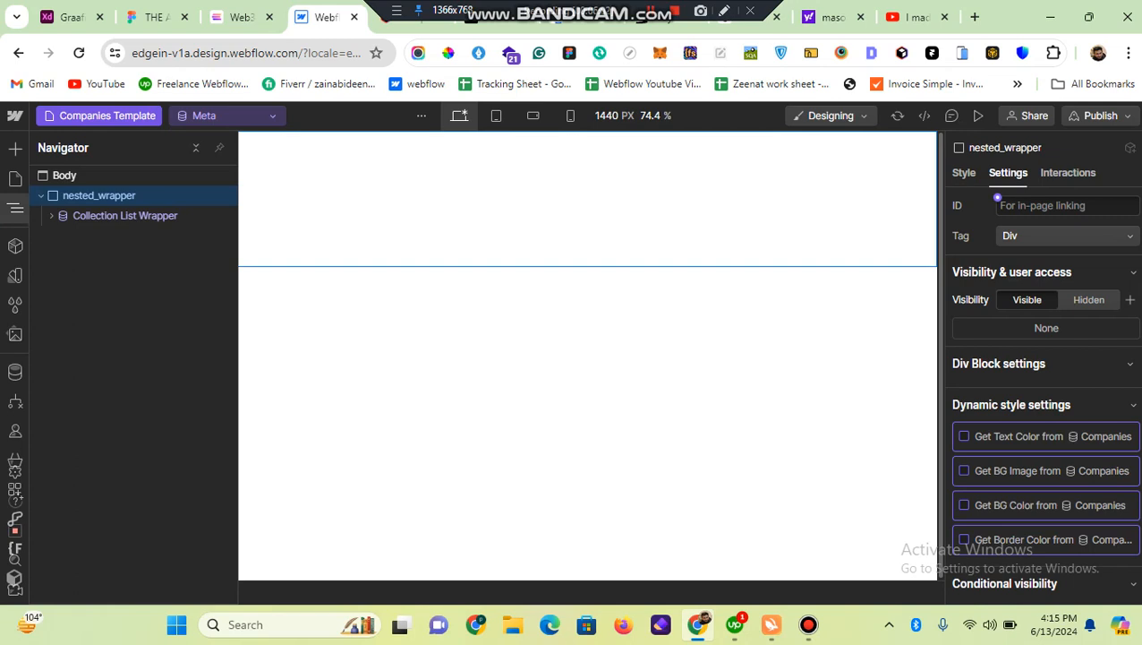
click(51, 216)
click(61, 236)
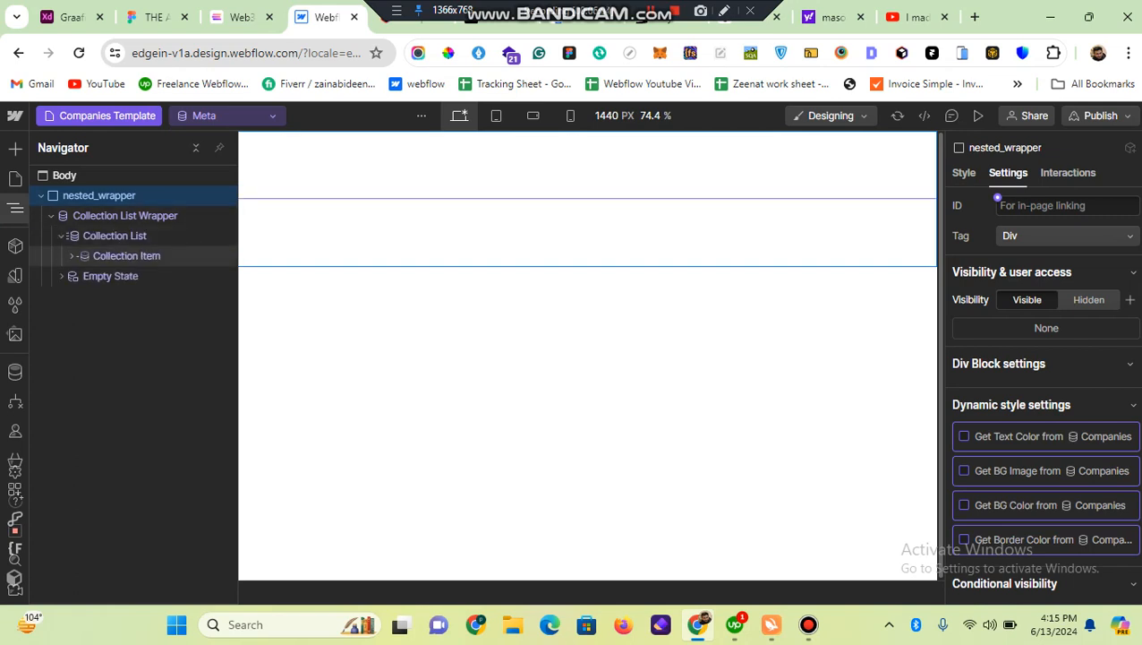
click(72, 255)
click(81, 295)
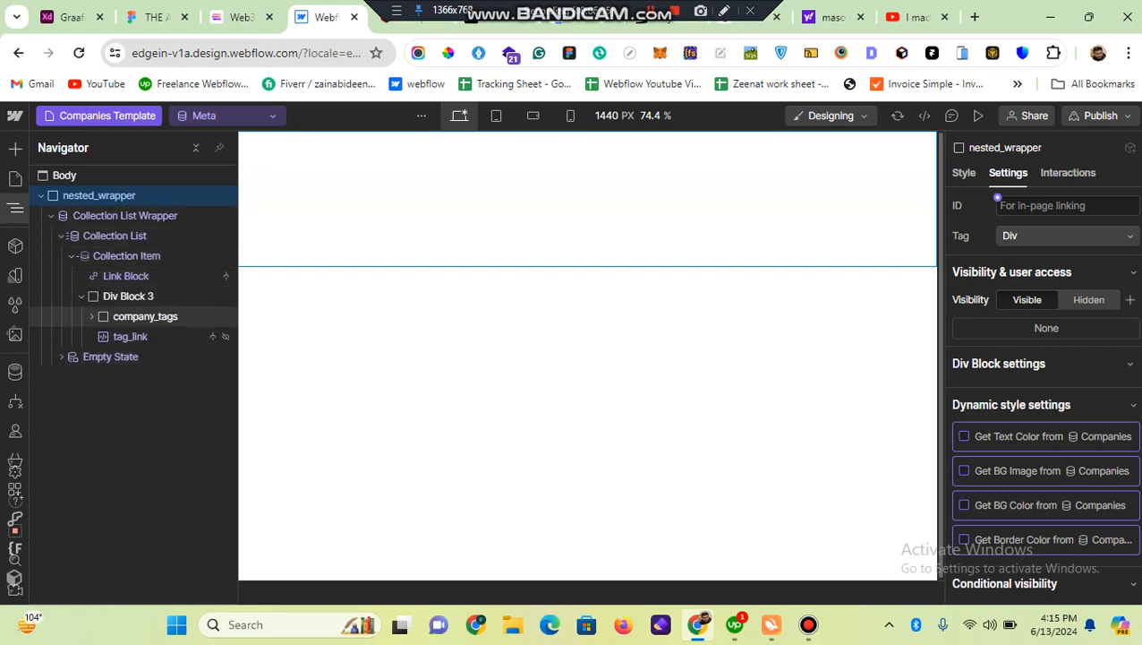
click(91, 316)
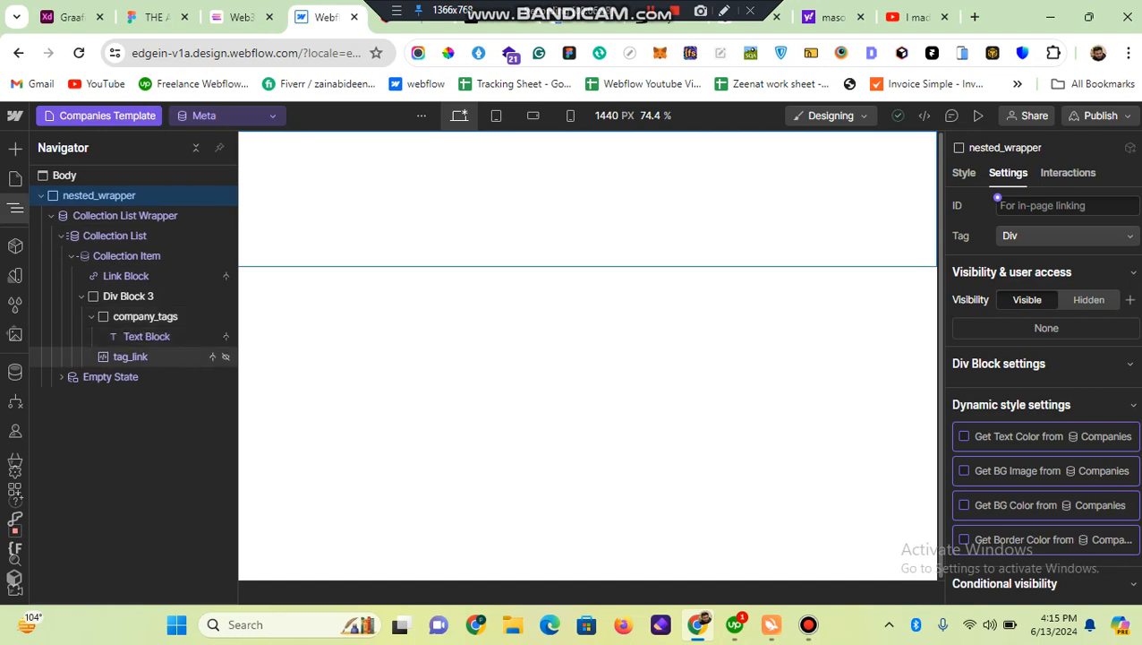
click(131, 357)
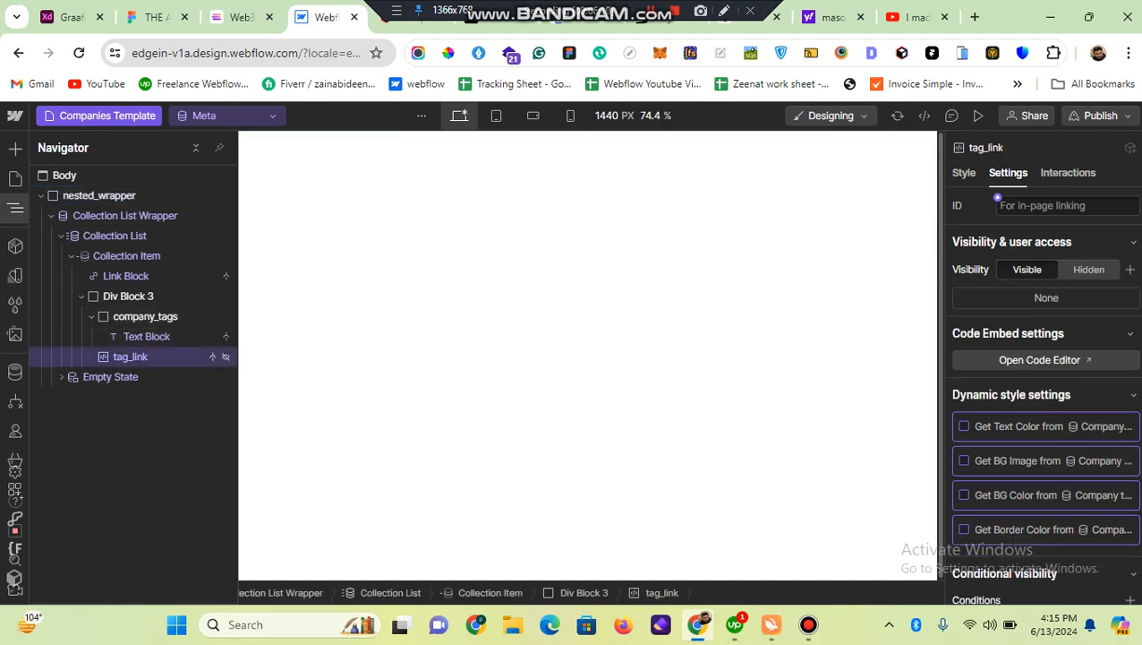
Delete the tag_link code embed, and clear the data bindings of the company_tags Text Block and the Link Block.
key(Delete)
click(146, 337)
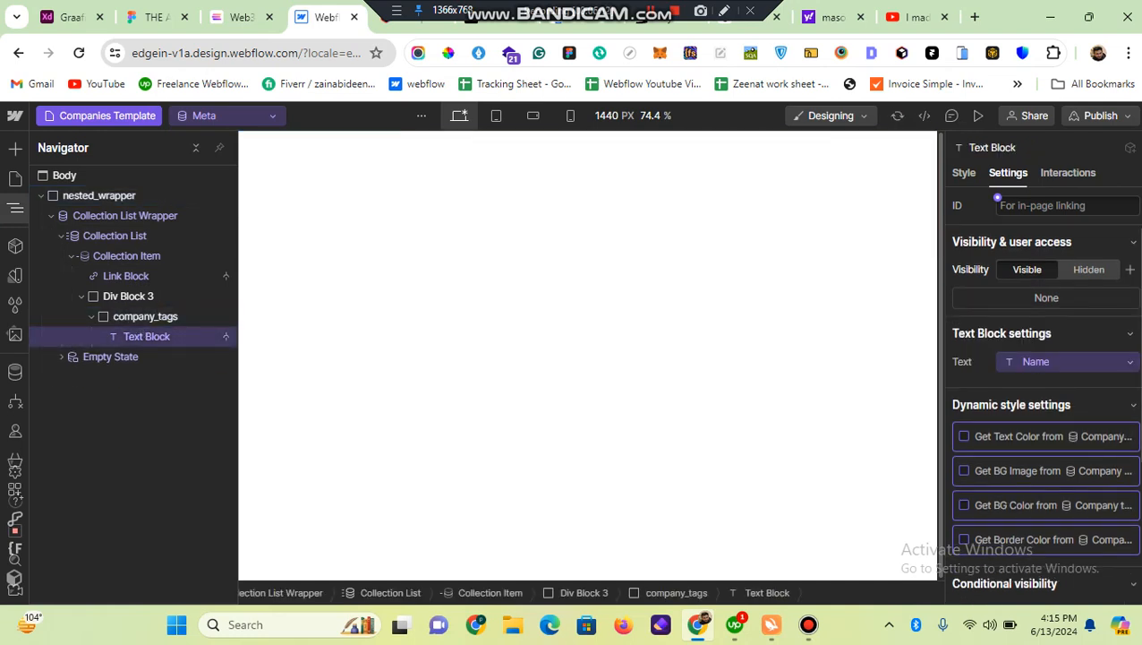
click(1067, 362)
click(1043, 390)
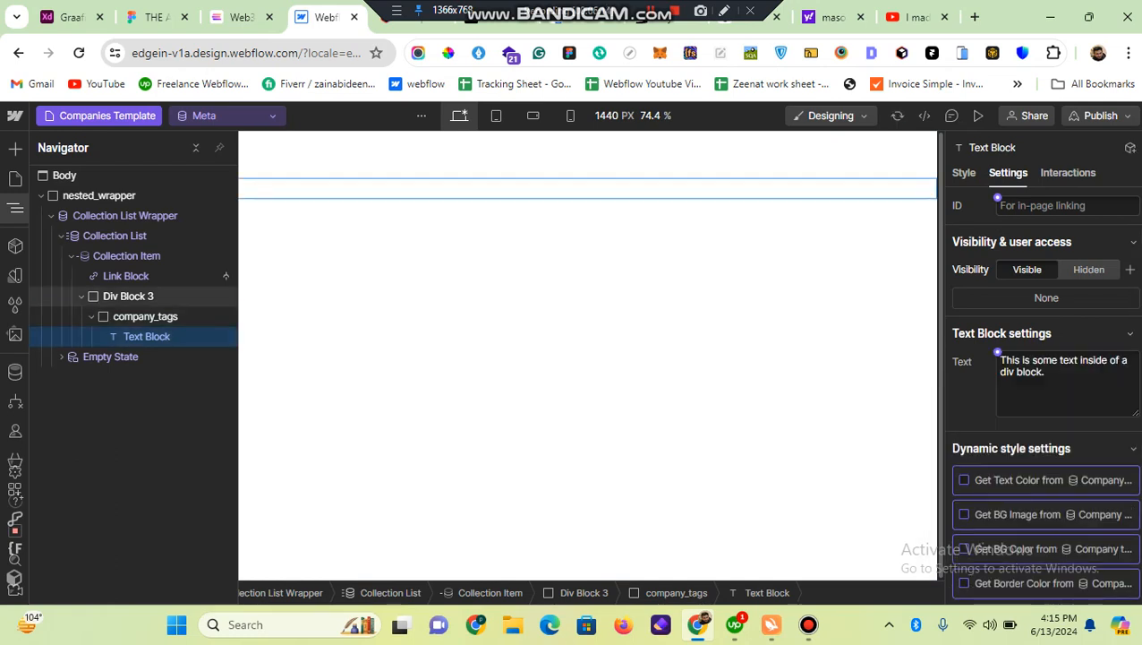
click(125, 276)
click(966, 360)
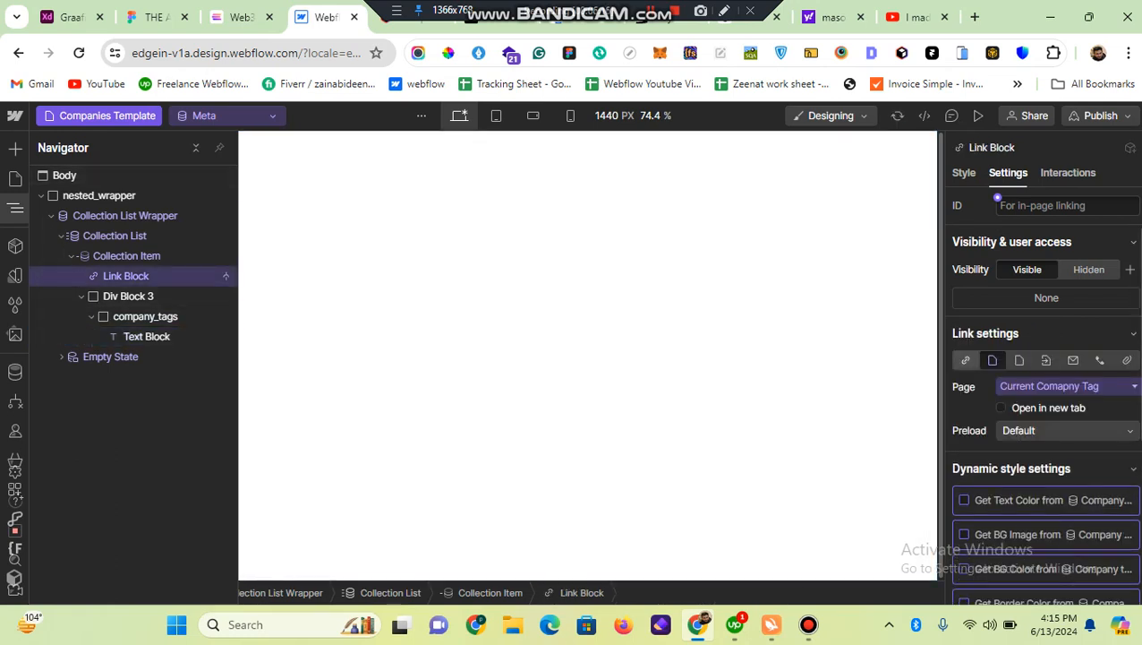
Set the template's Collection List source to the Company tags multi-reference field.
click(115, 235)
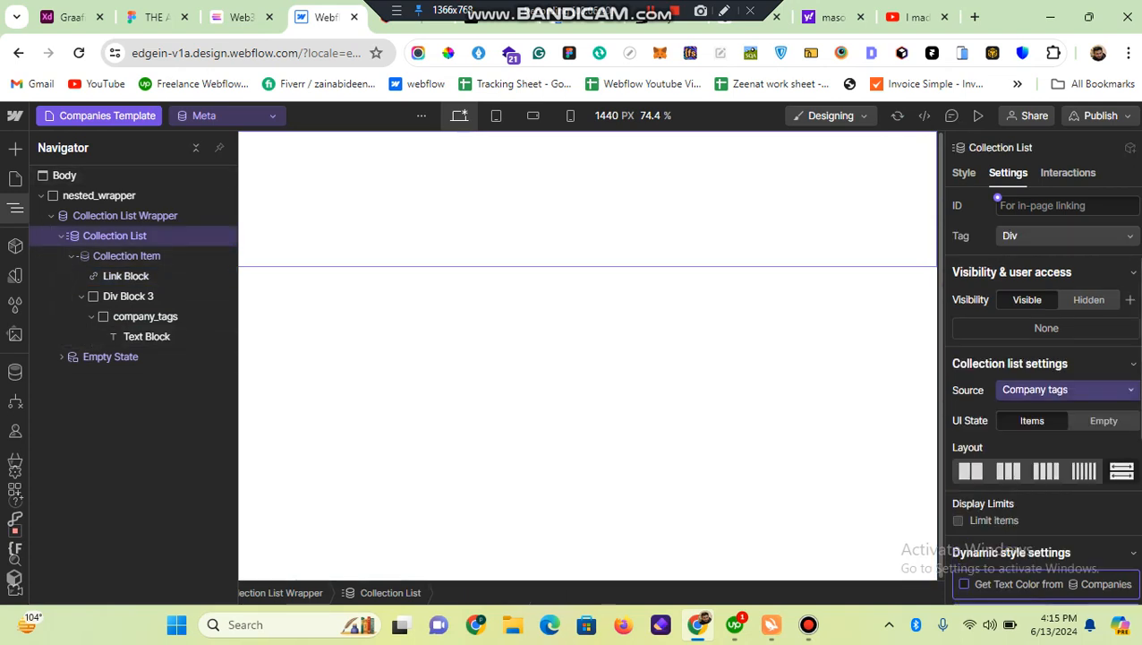
click(1065, 389)
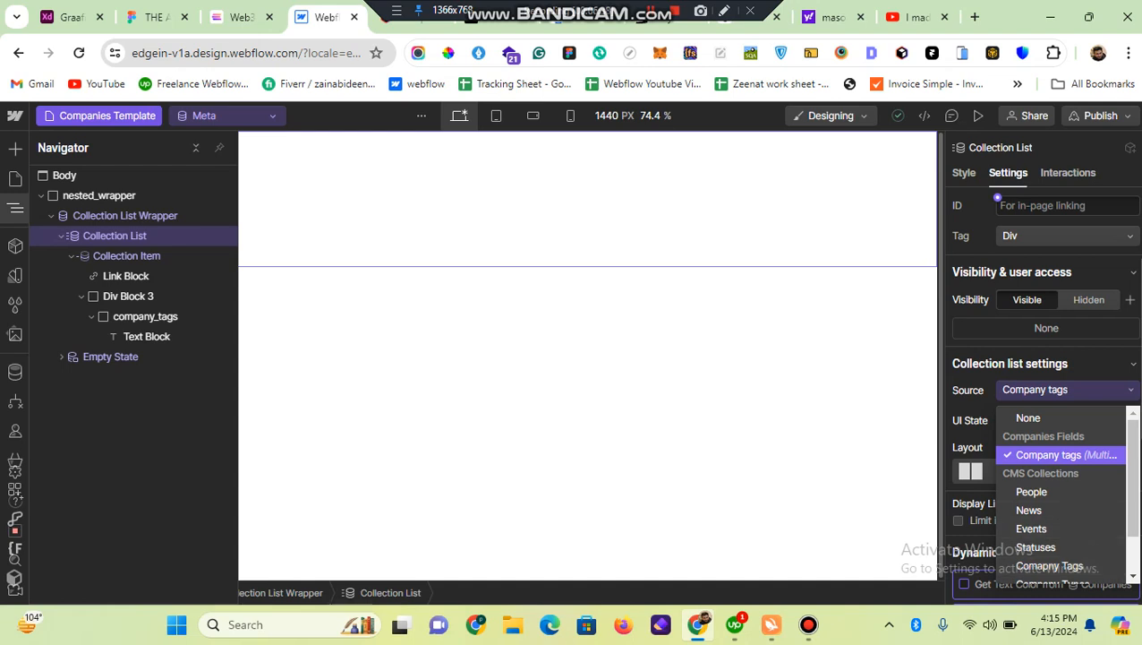
click(1061, 454)
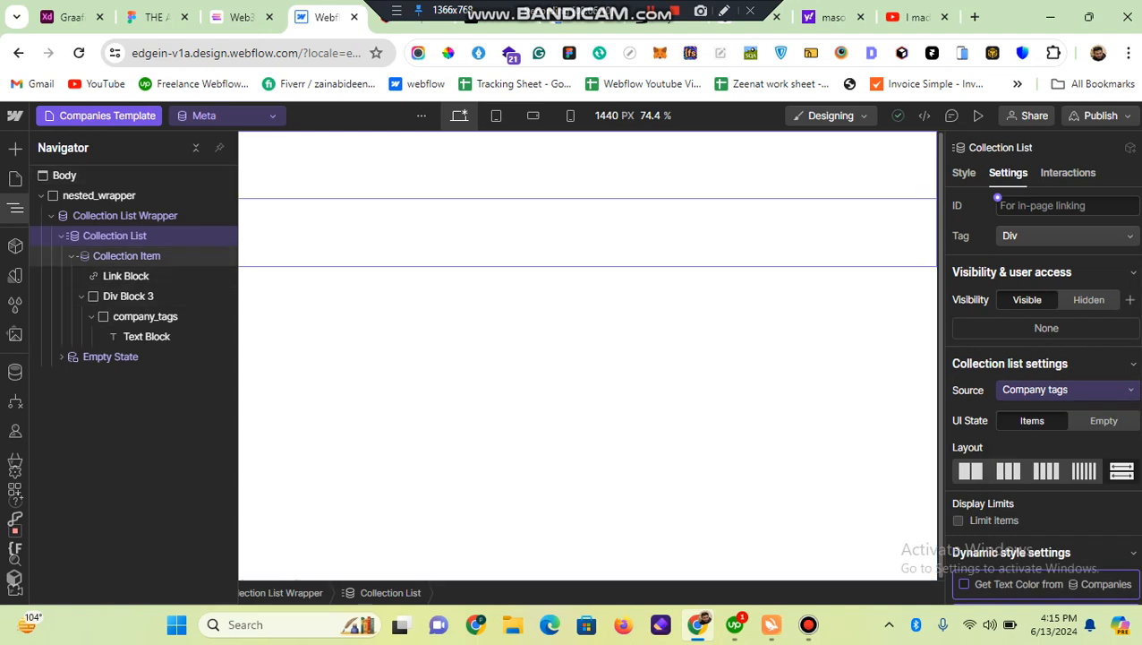
Link the Link Block in the Collection Item to the Current Comapny Tag collection page.
click(125, 276)
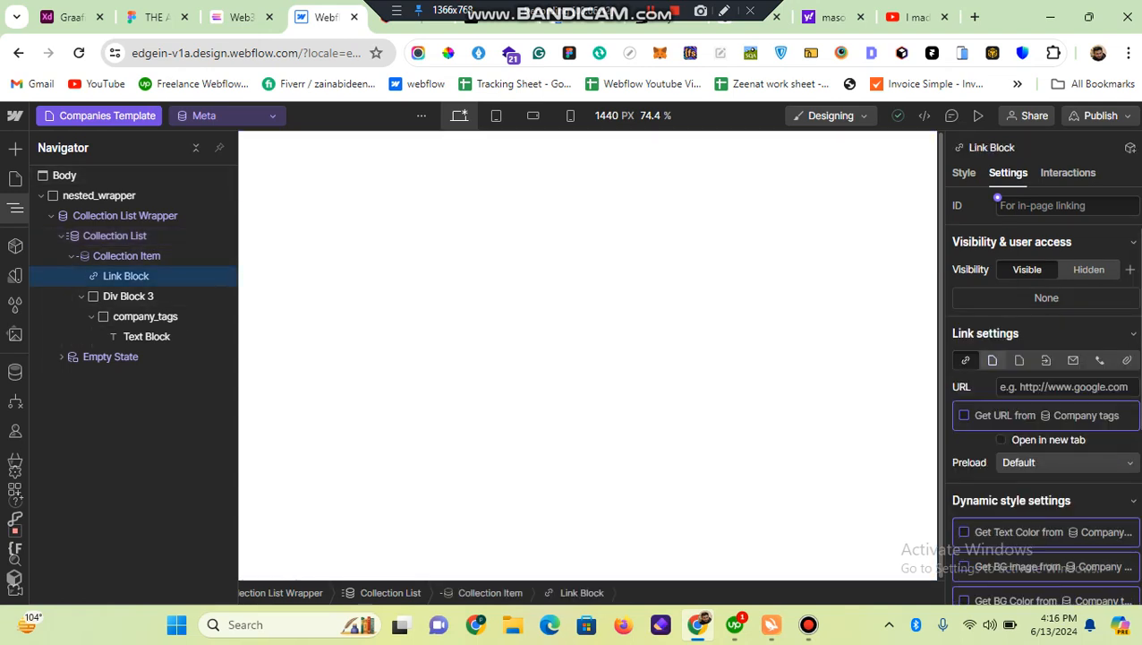
click(992, 359)
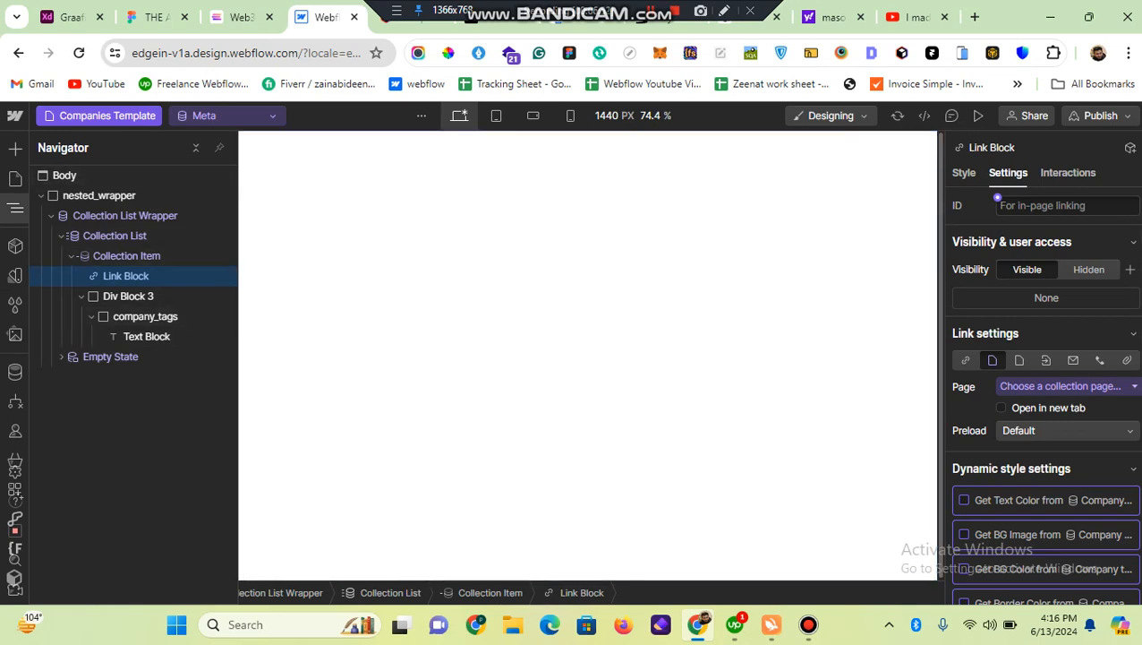
click(1066, 386)
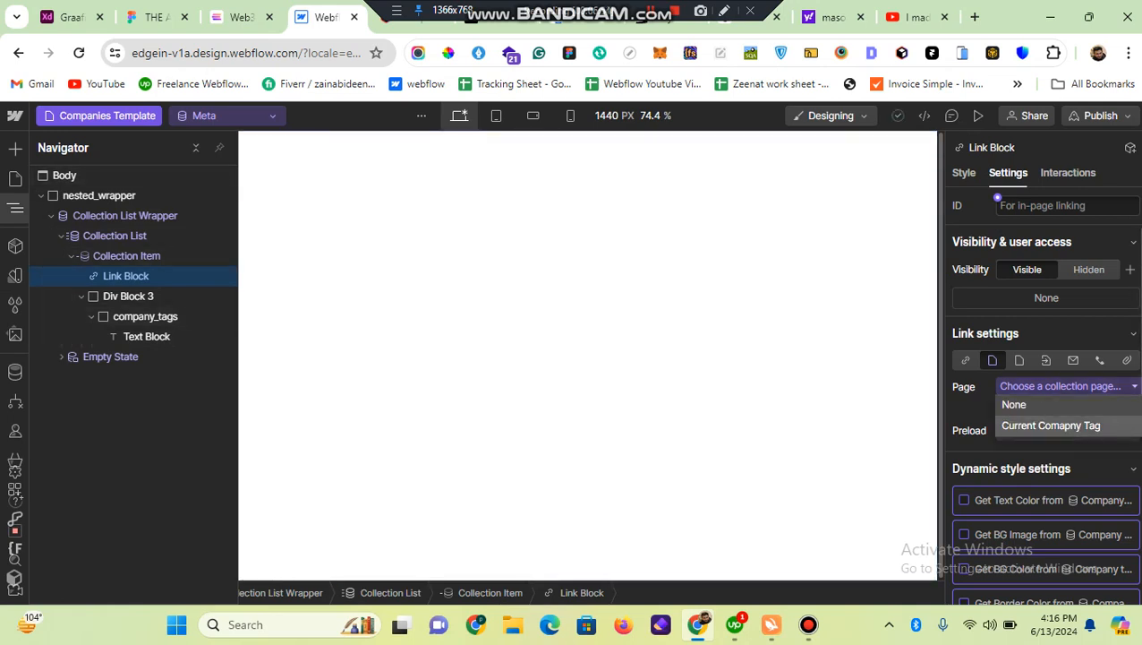
click(1051, 425)
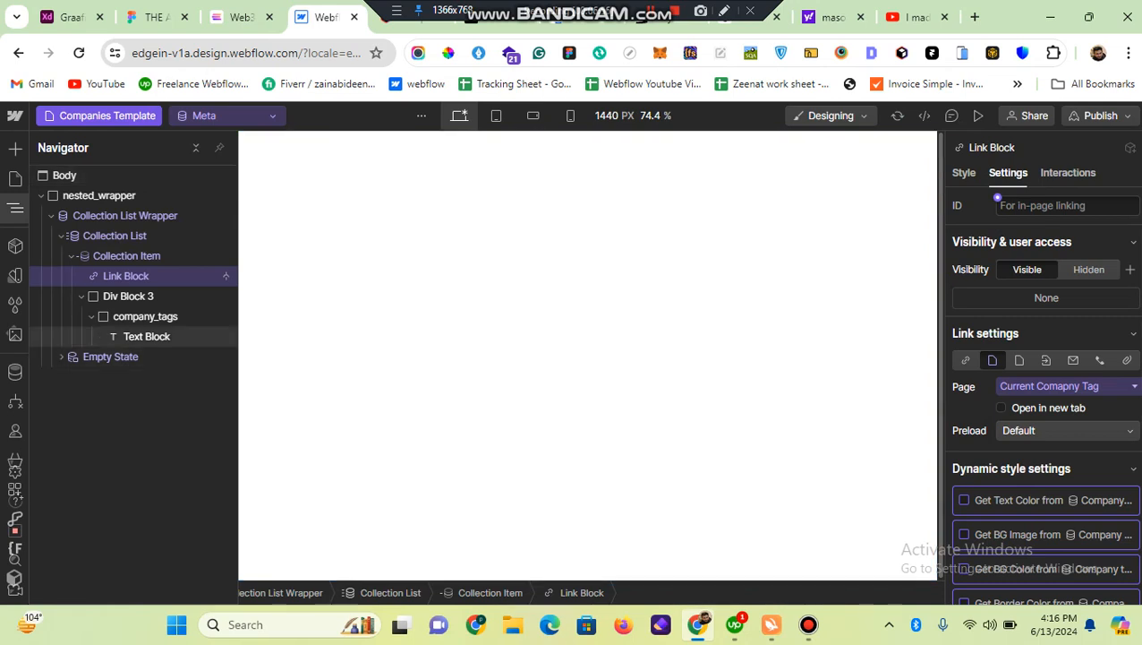
Connect the text of the Text Block in company_tags to the Name field of Comapny Tags.
click(147, 336)
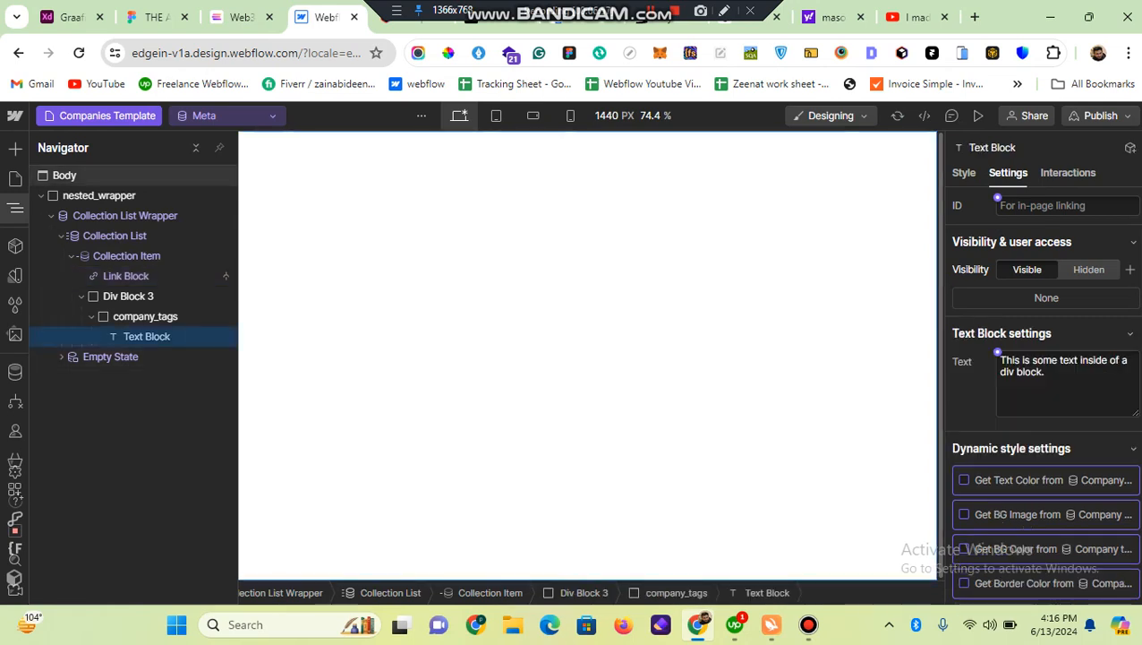
click(998, 352)
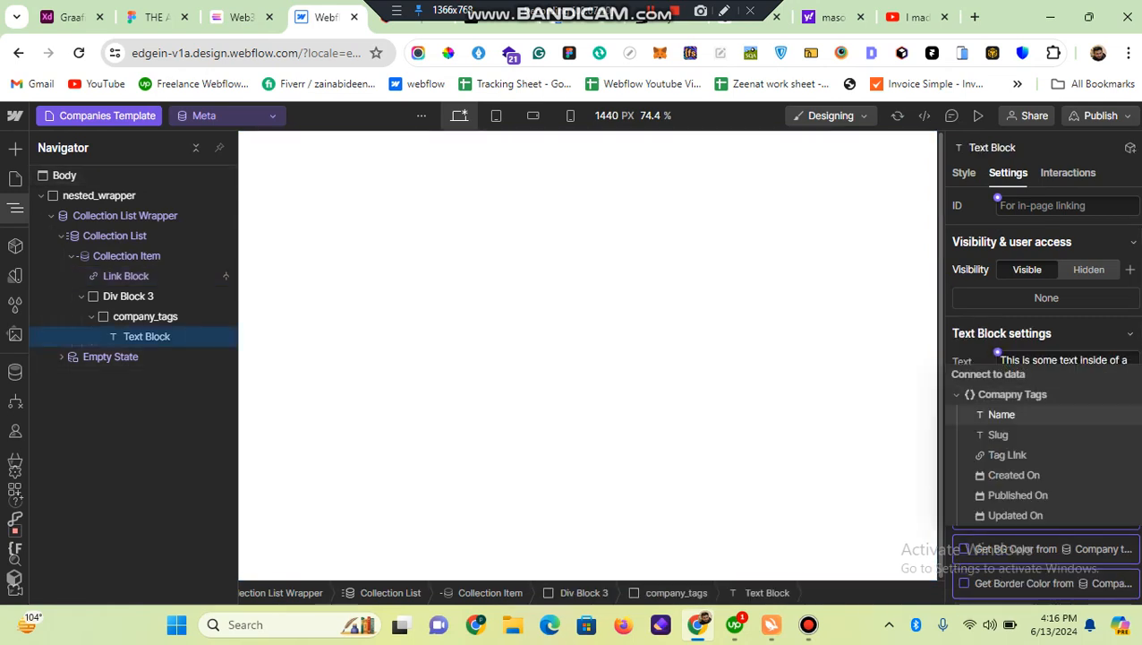
click(1001, 414)
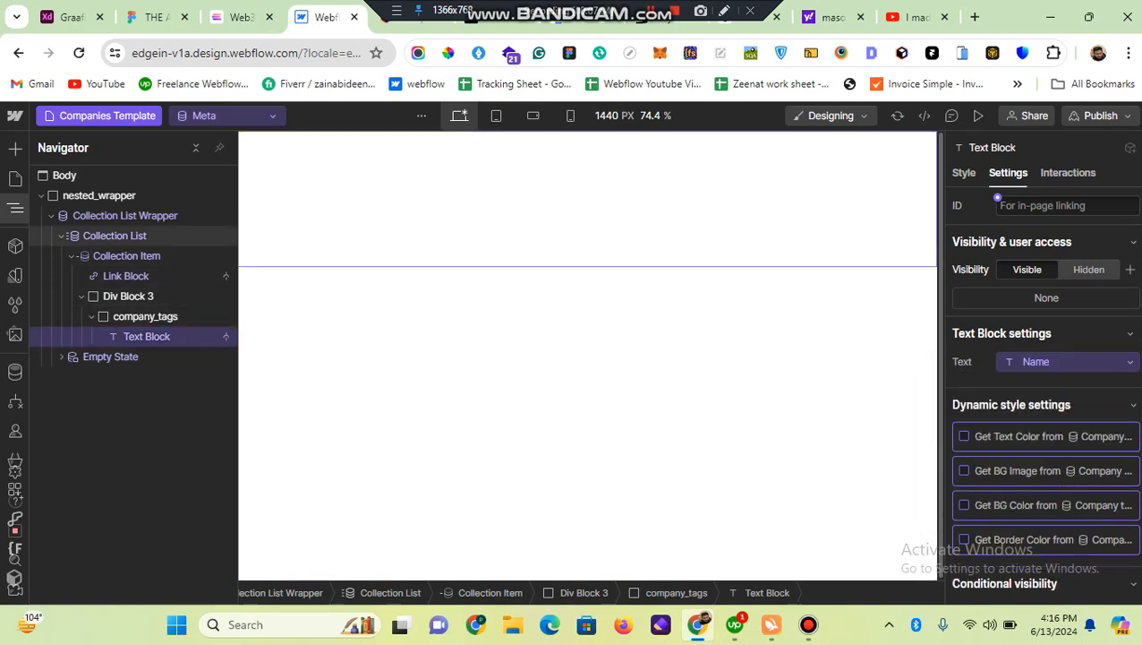
Review the Collection List's custom attributes, and read the COLLECTION (TO NEST) section of Finsweet's CMS Nest documentation in the browser.
click(114, 236)
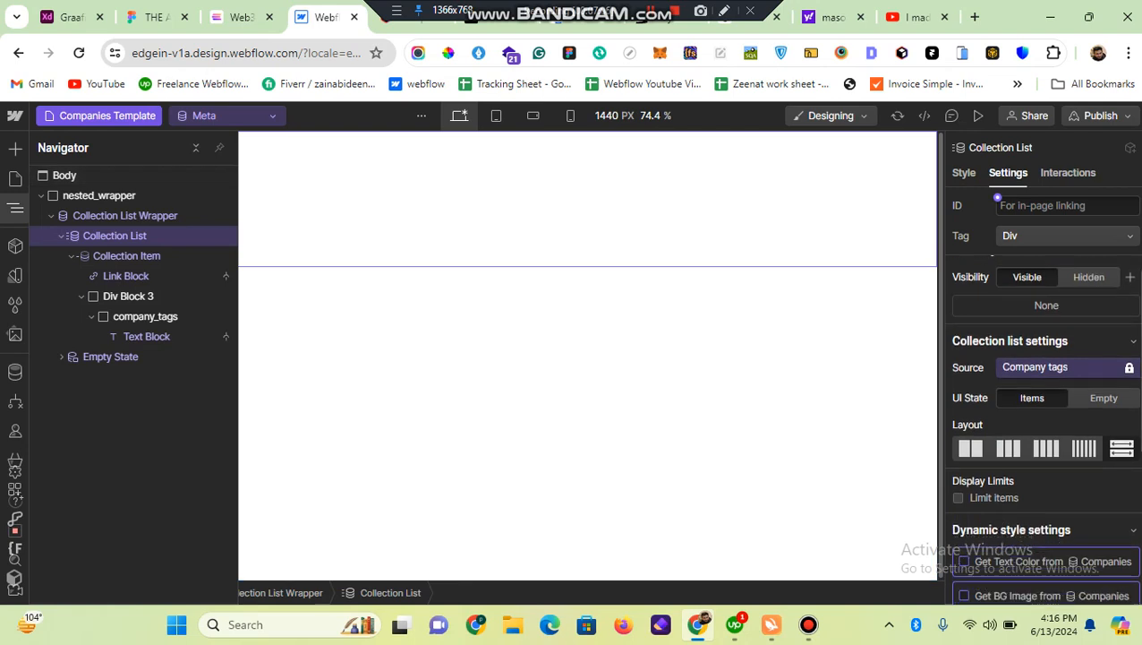
scroll(1043, 430, down, 5)
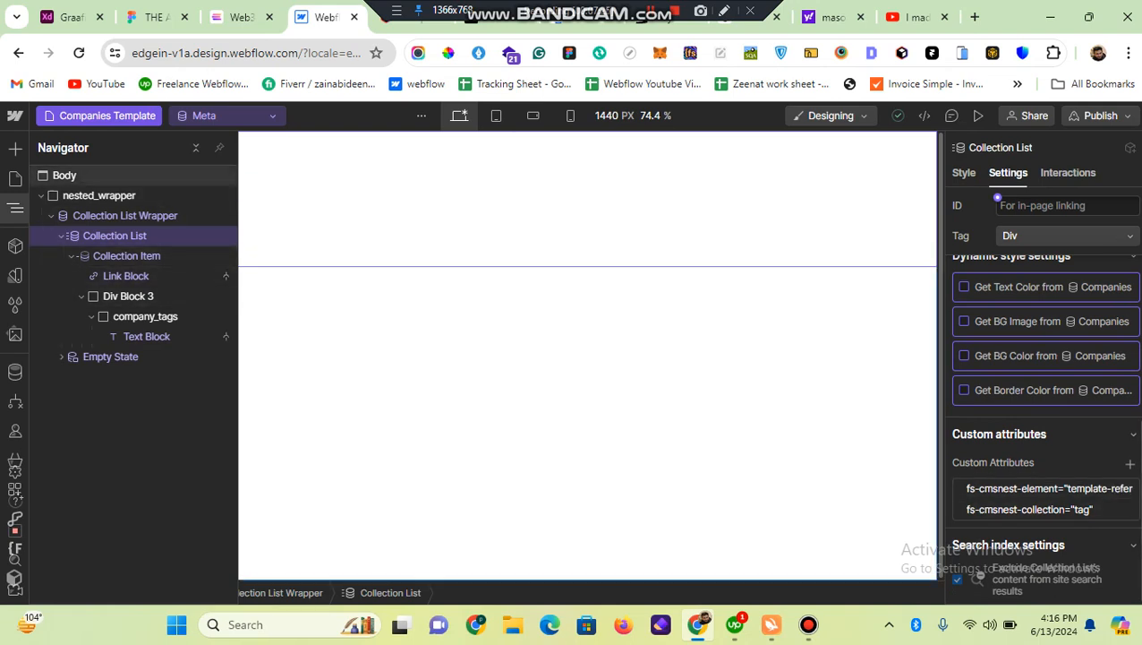
click(497, 25)
drag(1137, 278, 1137, 303)
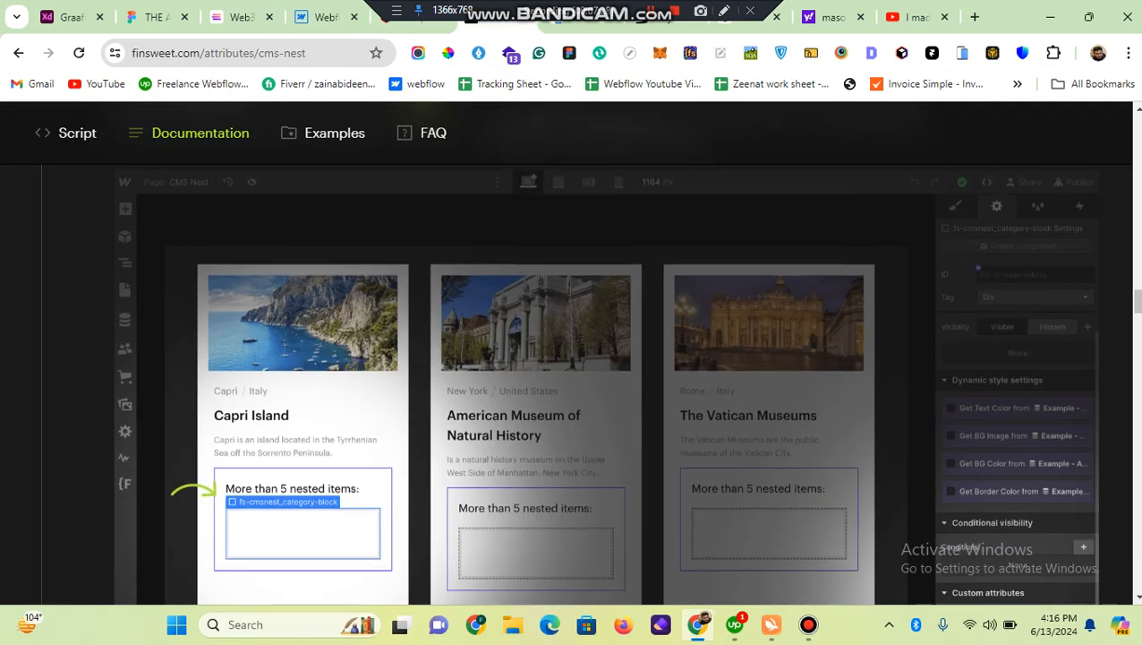
scroll(573, 358, down, 10)
scroll(573, 358, up, 5)
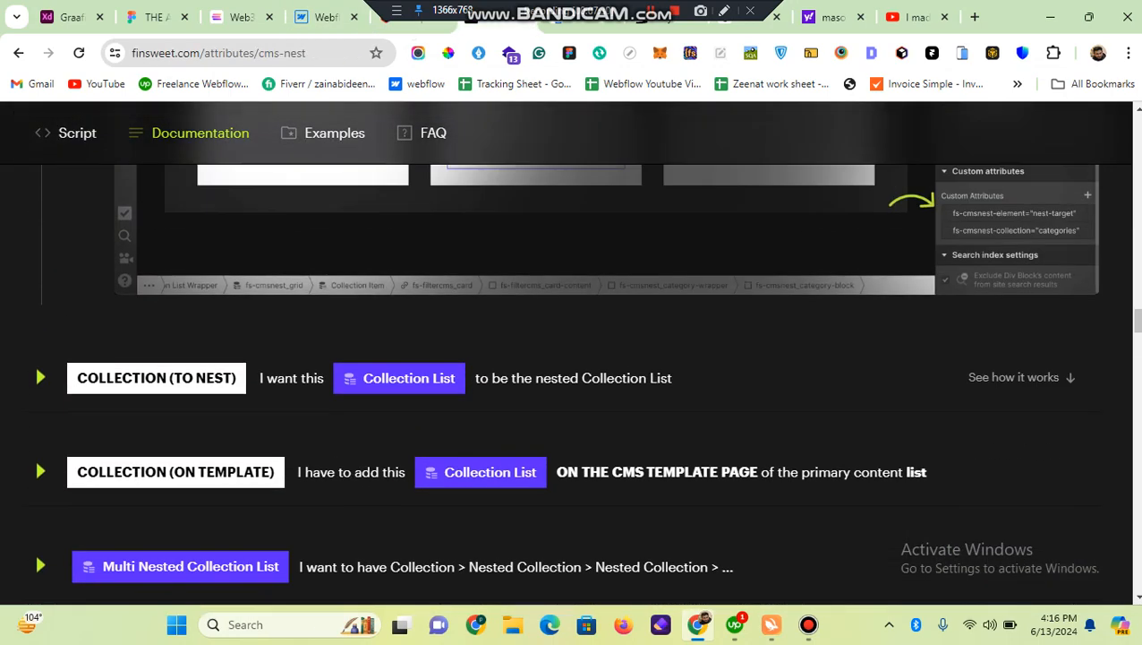
click(394, 378)
scroll(394, 358, down, 3)
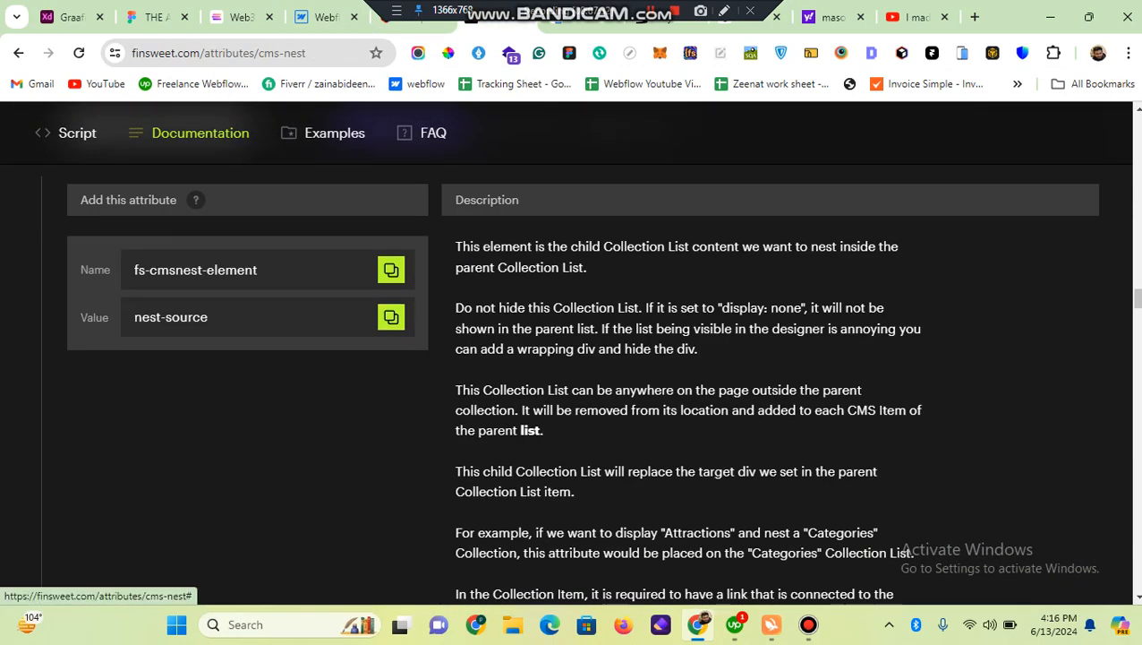
scroll(573, 358, down, 15)
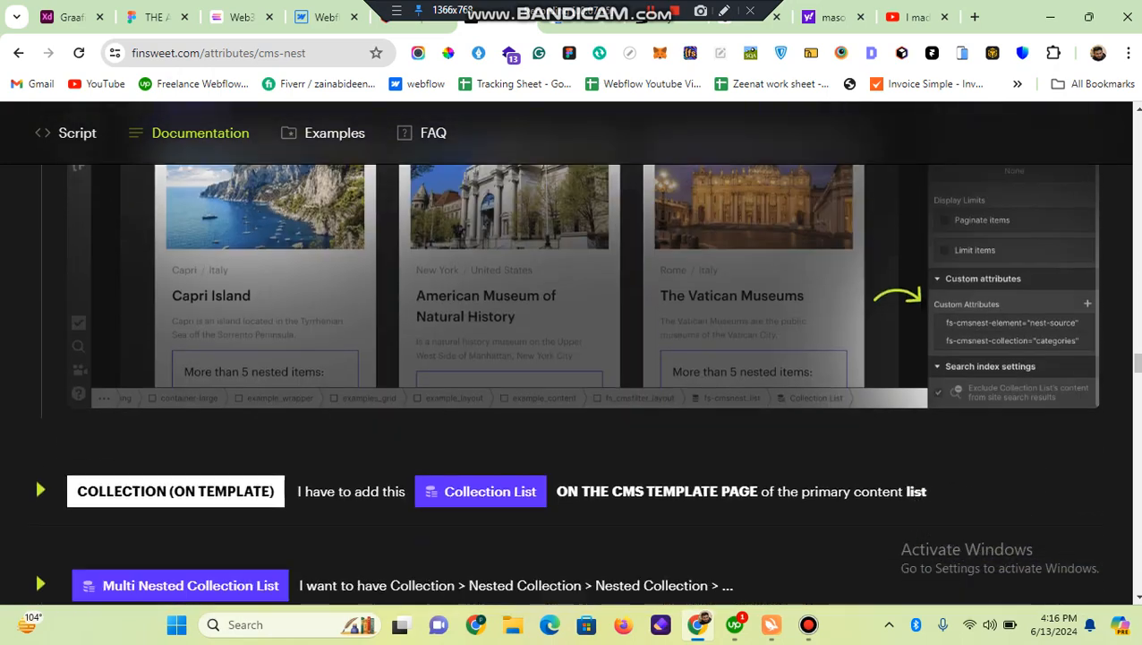
Read the COLLECTION (ON TEMPLATE) attribute instructions, and recheck the template's Link Block settings back in Webflow.
scroll(393, 309, down, 4)
scroll(394, 309, up, 2)
click(394, 305)
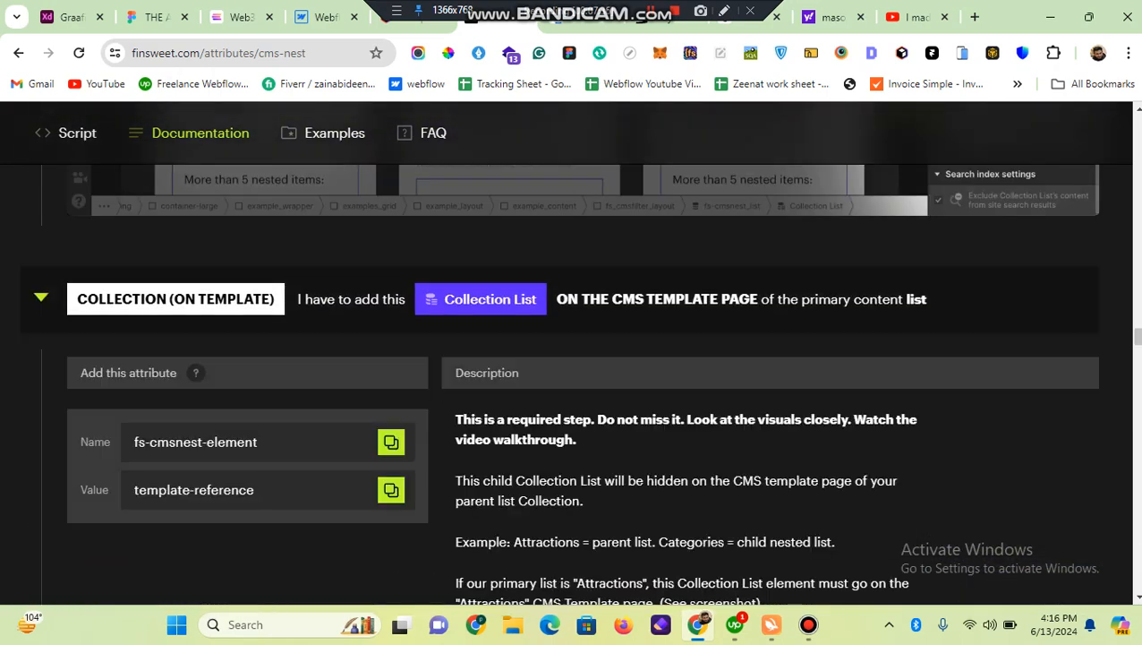
scroll(393, 304, down, 1)
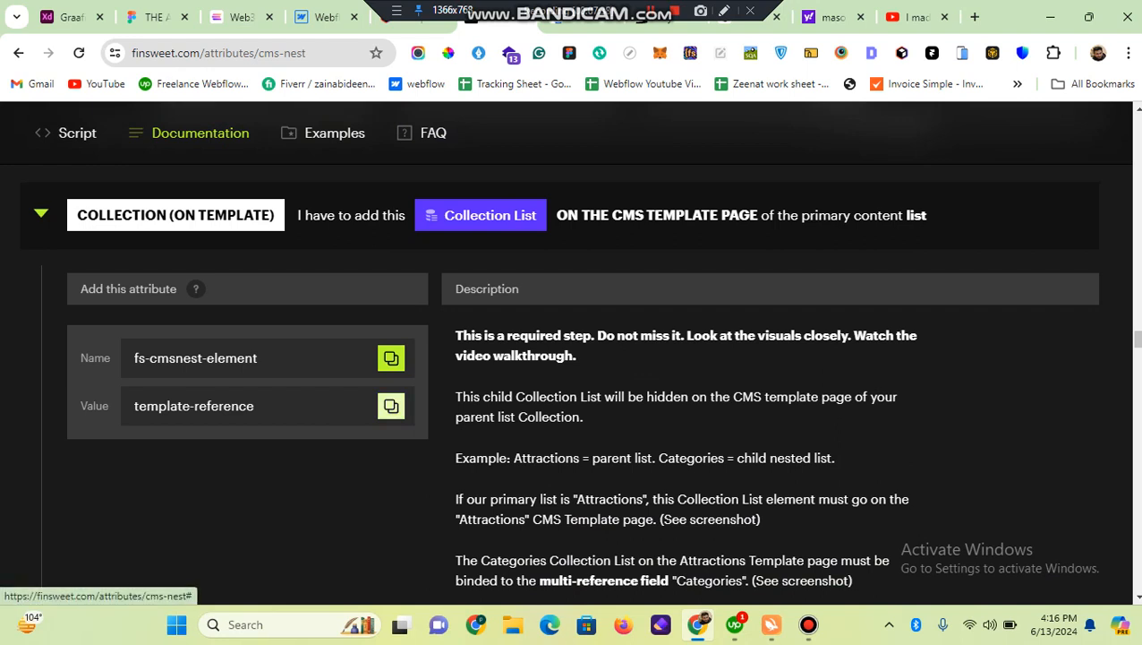
click(327, 17)
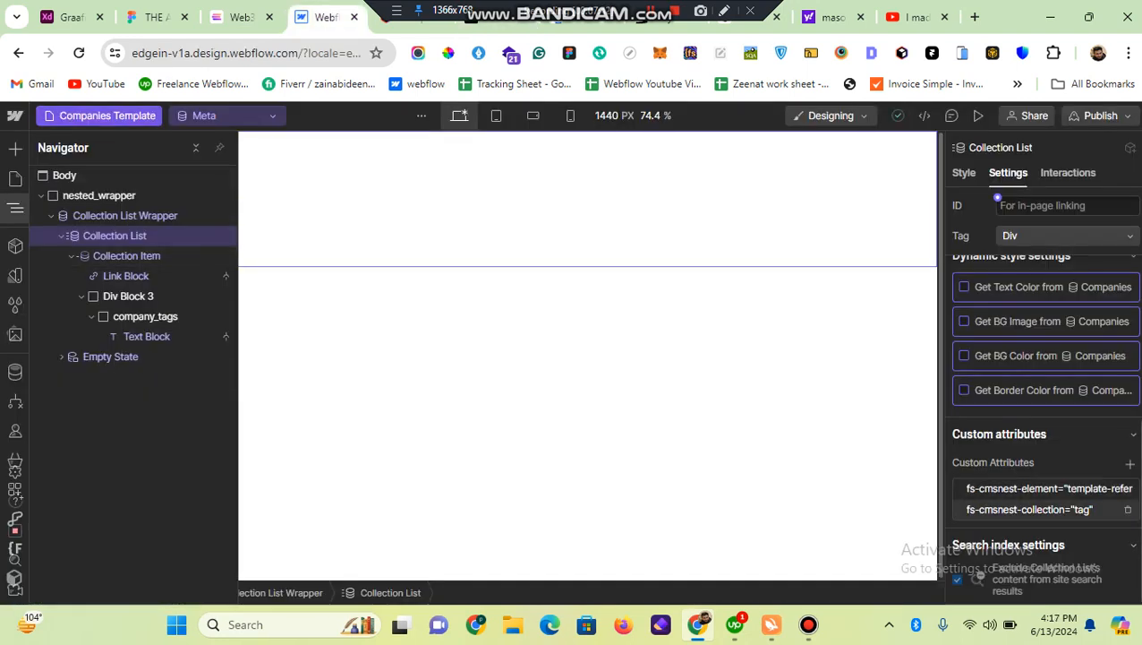
click(126, 276)
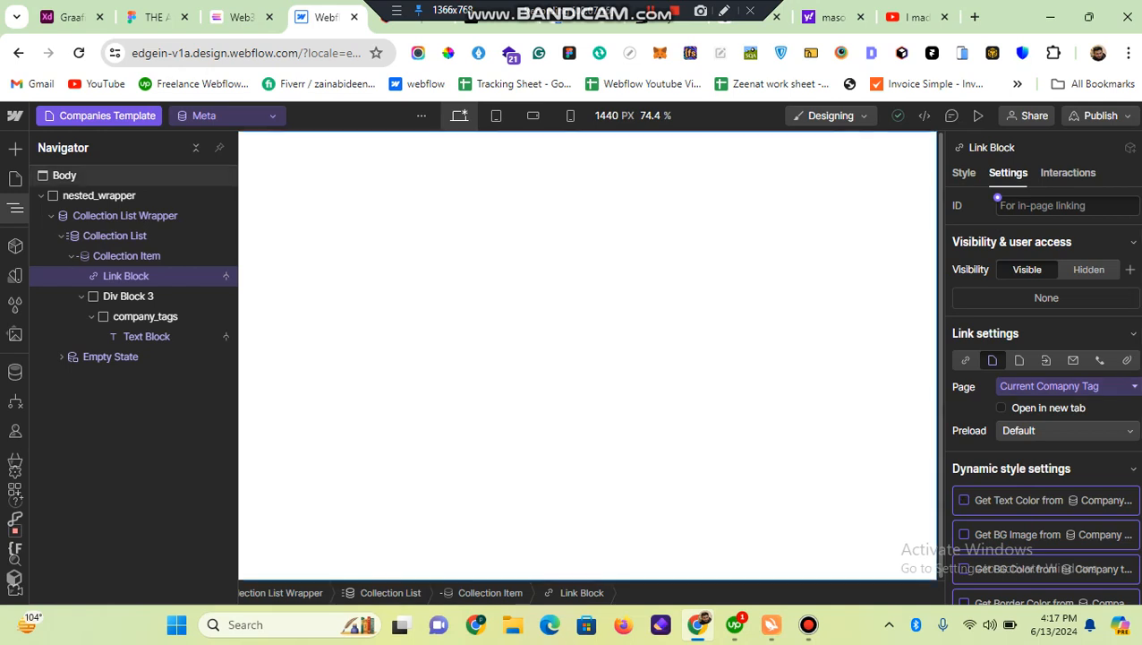
Publish the site to edgein-v1a.webflow.io from the Companies page and open the published page.
click(15, 179)
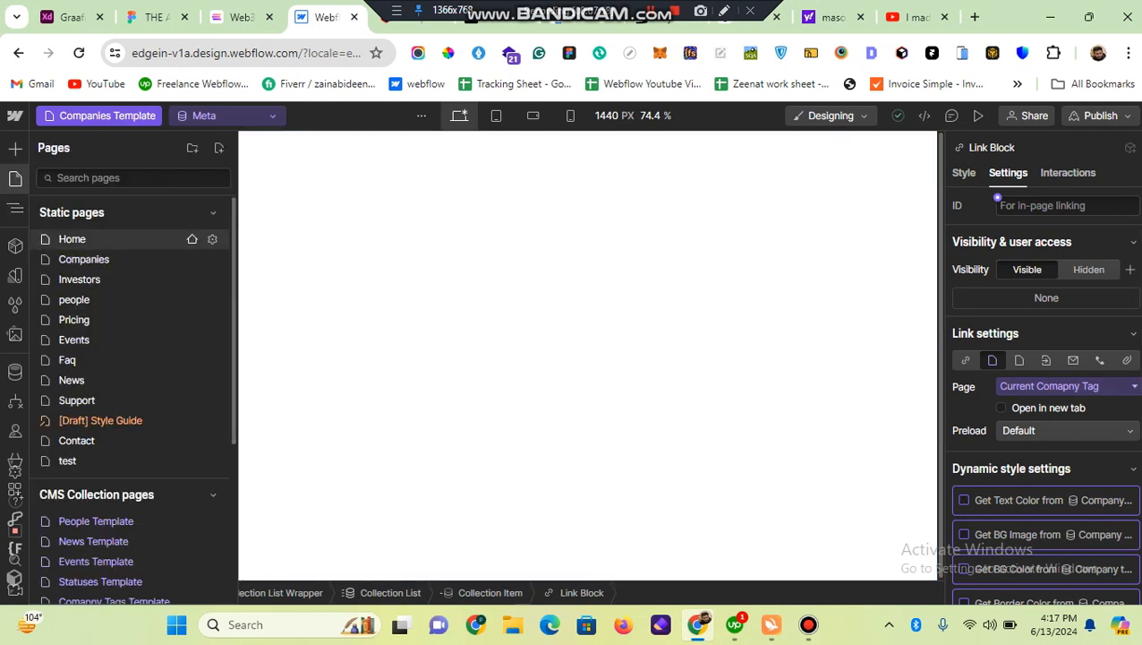
click(84, 259)
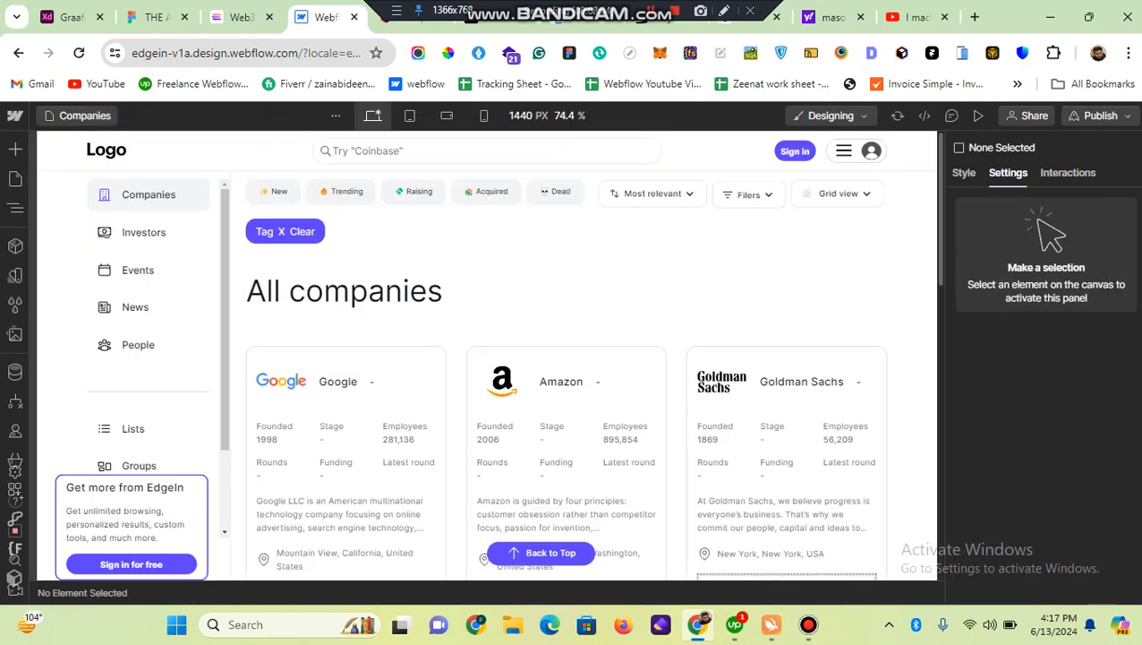
click(1099, 116)
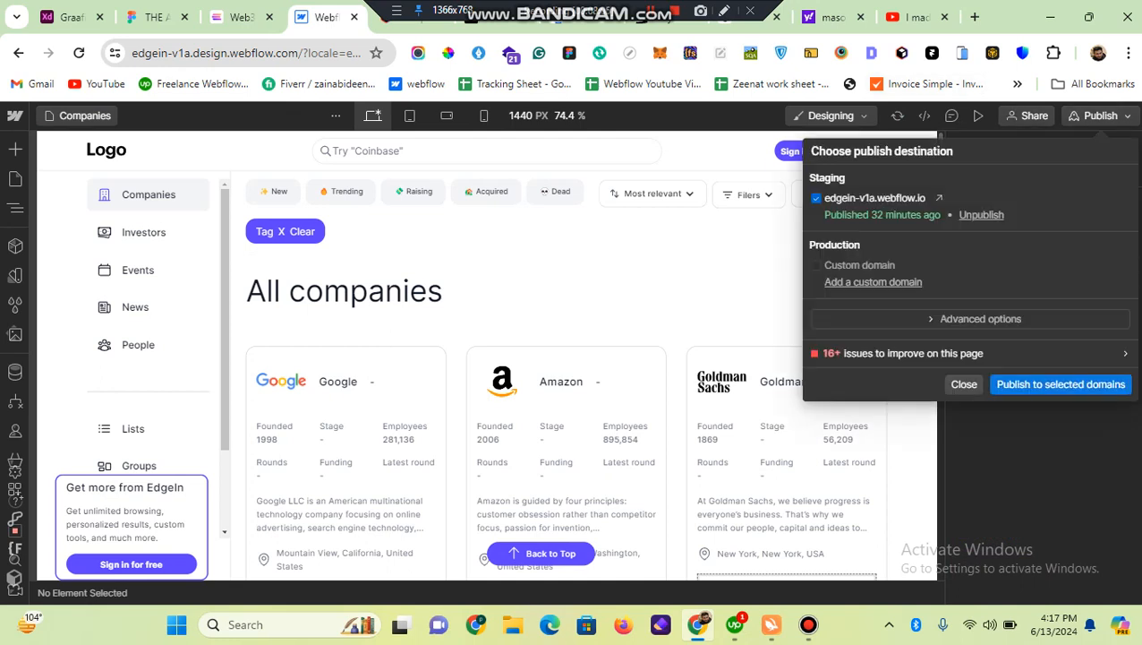
click(1061, 384)
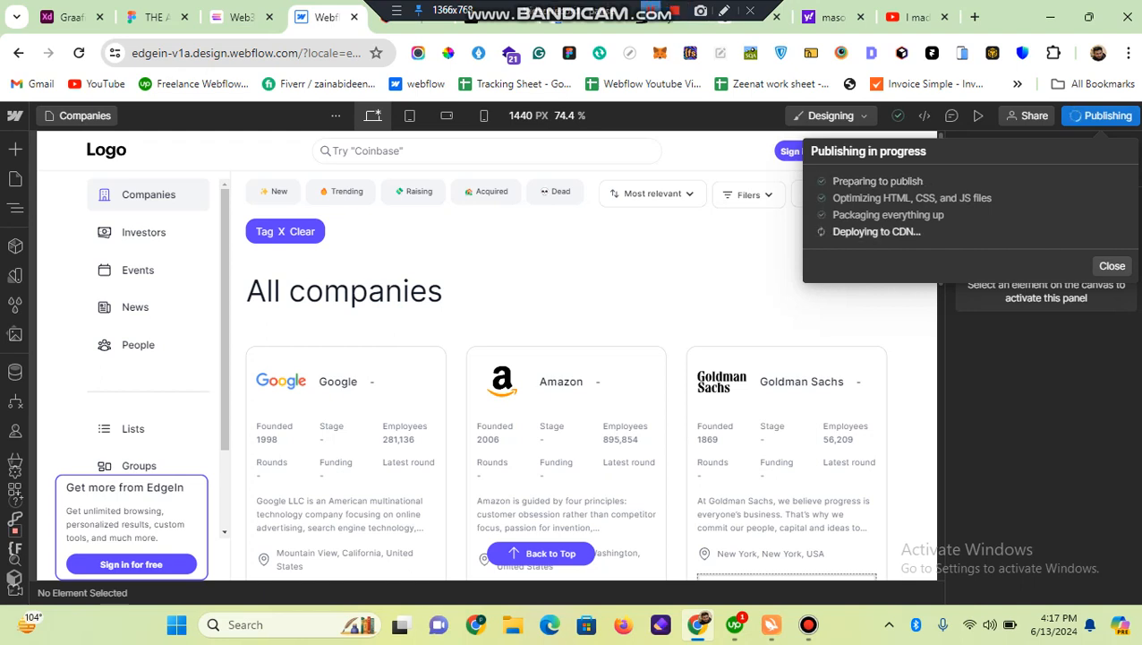
click(938, 198)
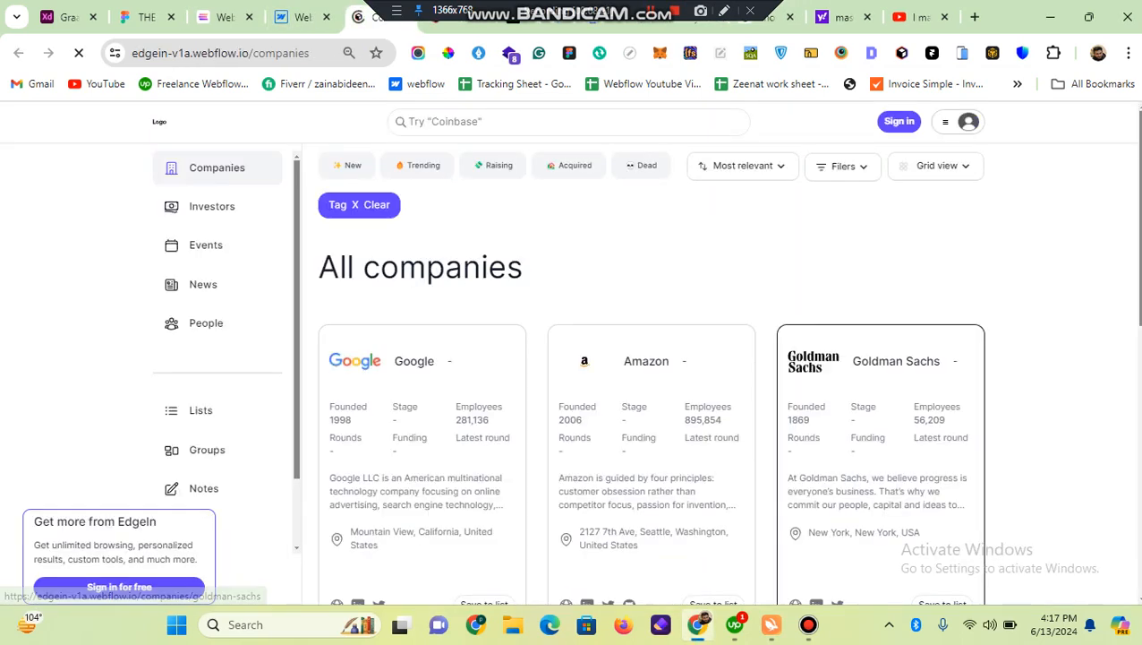
Examine the nested tags on the company cards and the footer area of the published Companies page.
scroll(881, 403, down, 3)
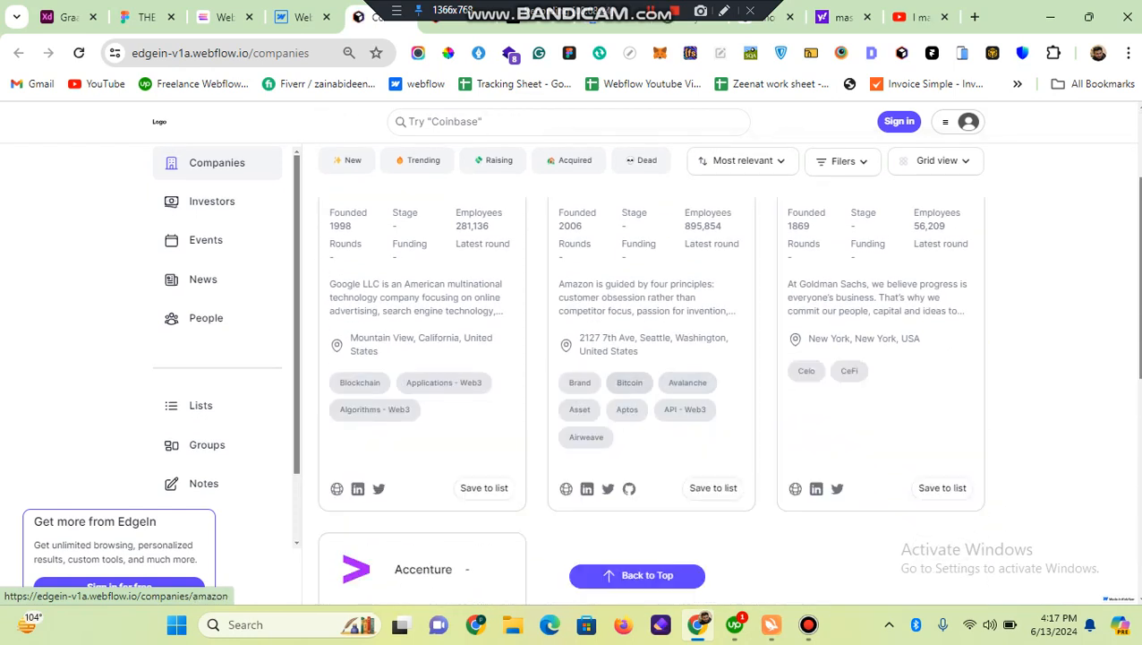
scroll(651, 403, up, 3)
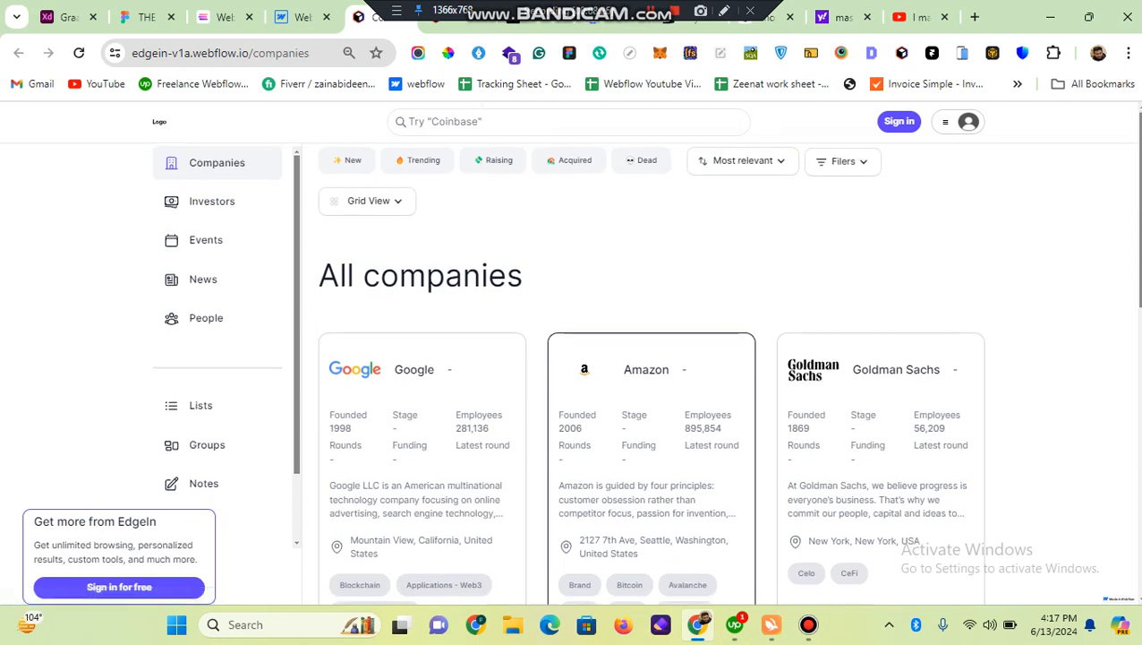
scroll(652, 403, down, 1)
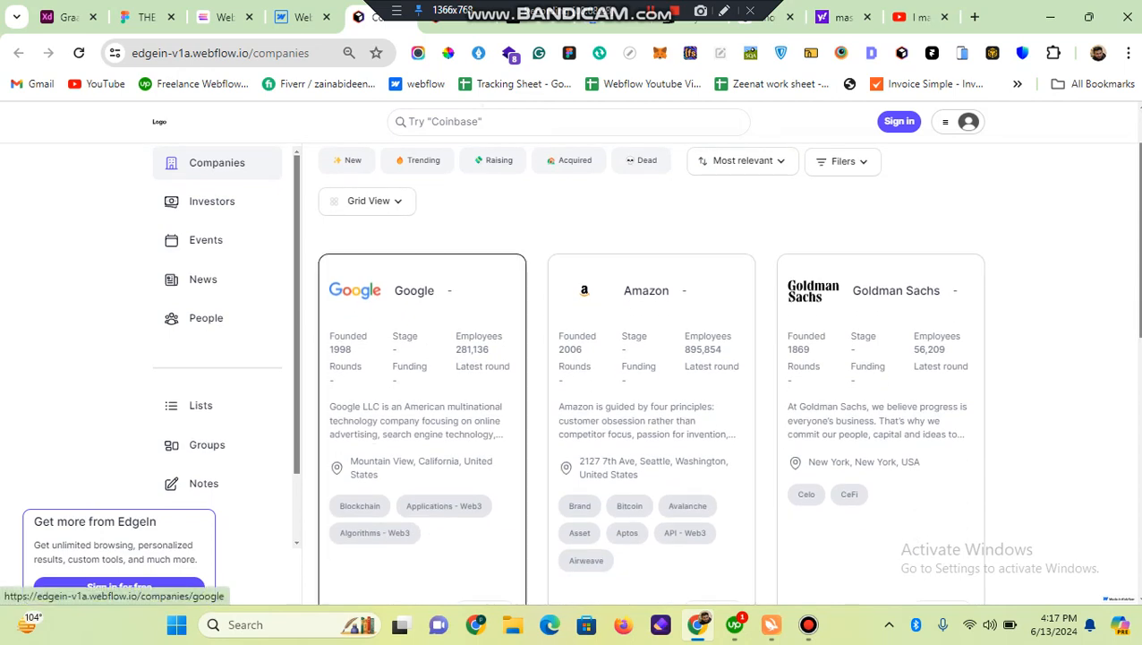
scroll(421, 403, down, 2)
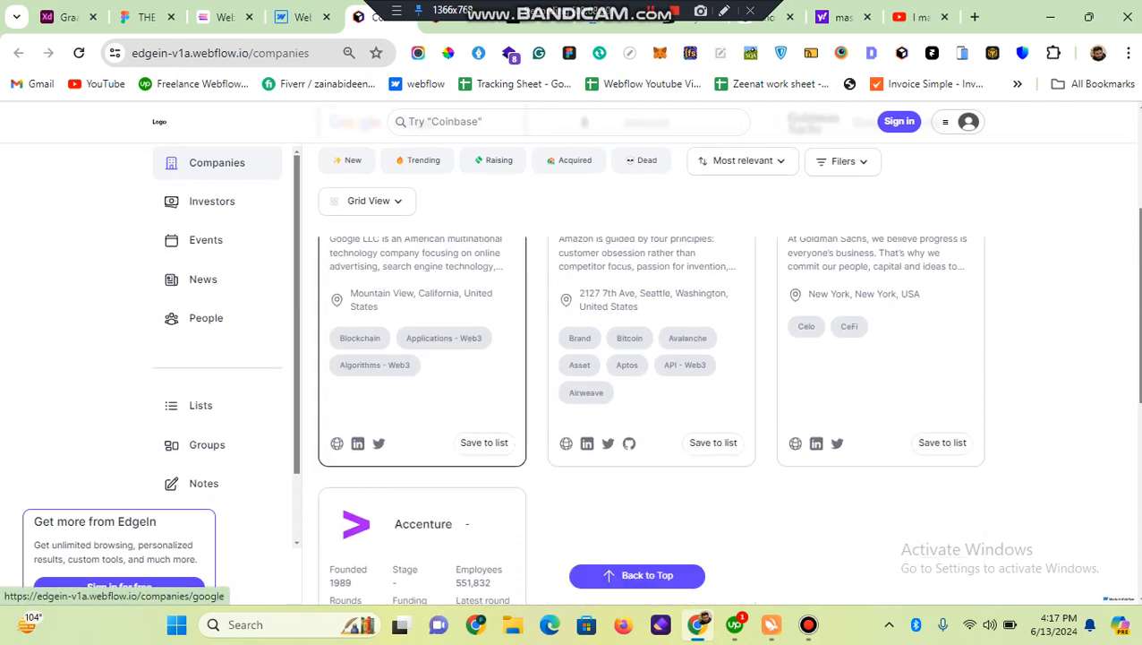
scroll(421, 403, up, 2)
scroll(420, 403, down, 4)
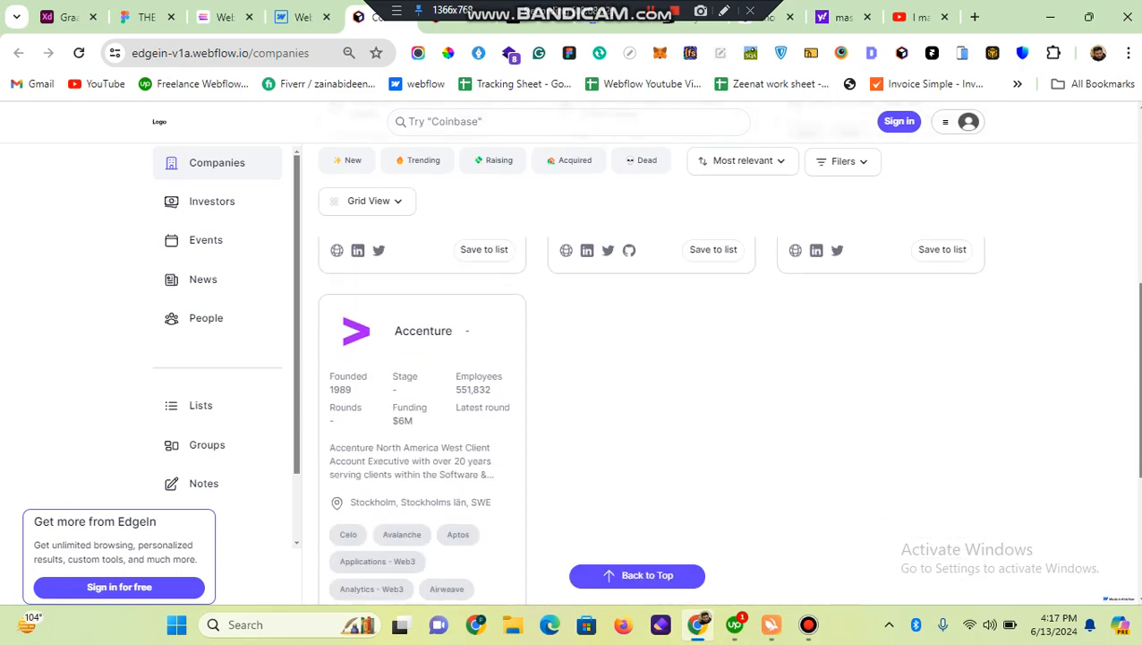
scroll(421, 403, down, 2)
scroll(421, 403, down, 2)
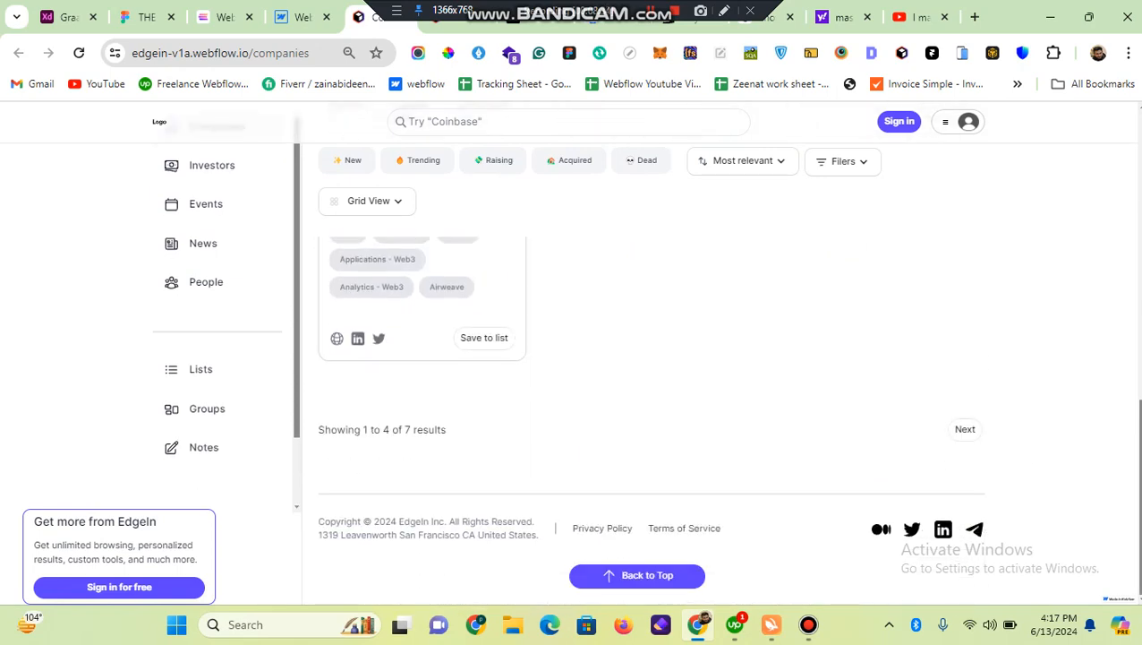
scroll(420, 403, up, 4)
scroll(421, 403, down, 1)
scroll(421, 403, down, 4)
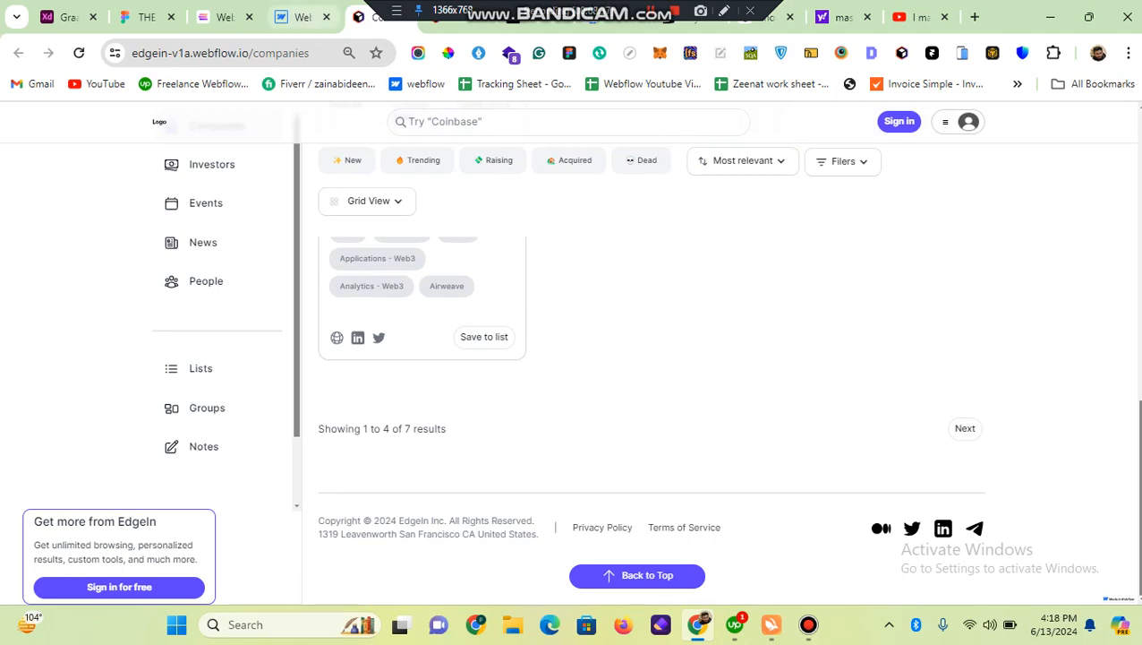
Compare the tags list below the footer of the Webflow Companies page with the published page and its Accenture card.
click(302, 17)
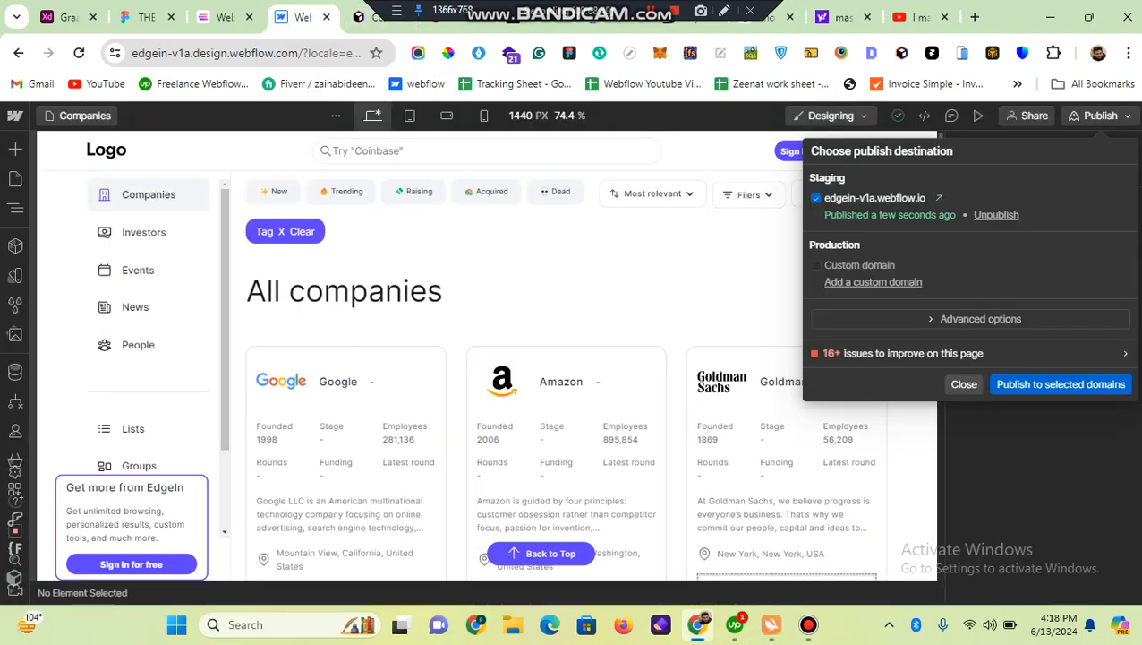
click(717, 394)
scroll(717, 394, down, 10)
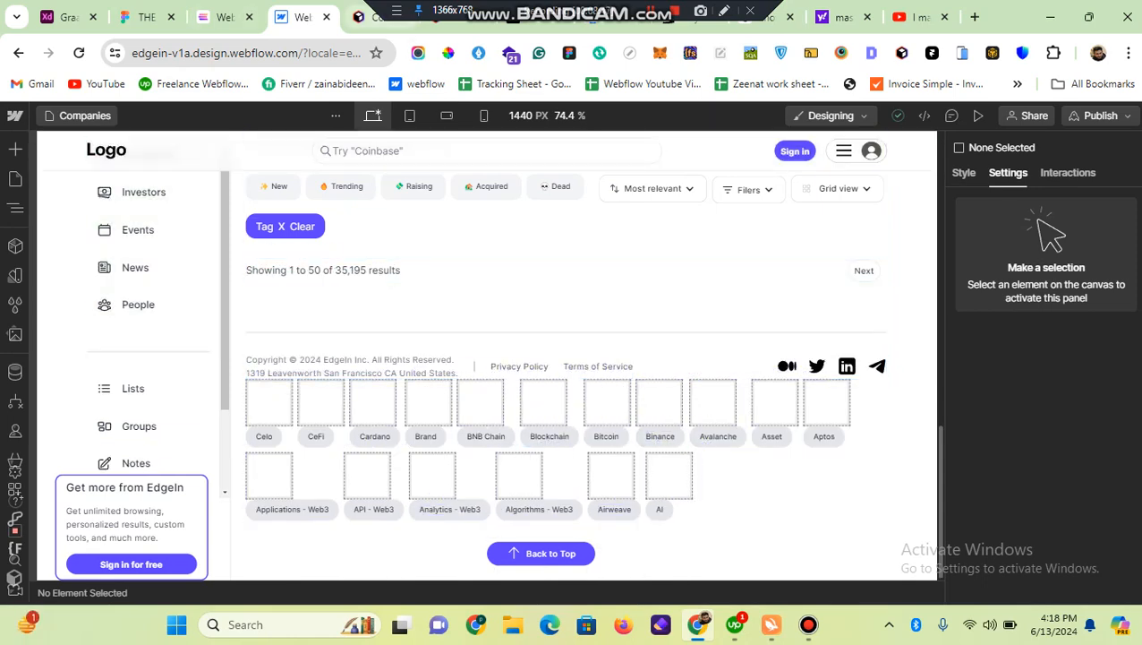
click(368, 17)
scroll(651, 358, up, 1)
scroll(651, 358, down, 1)
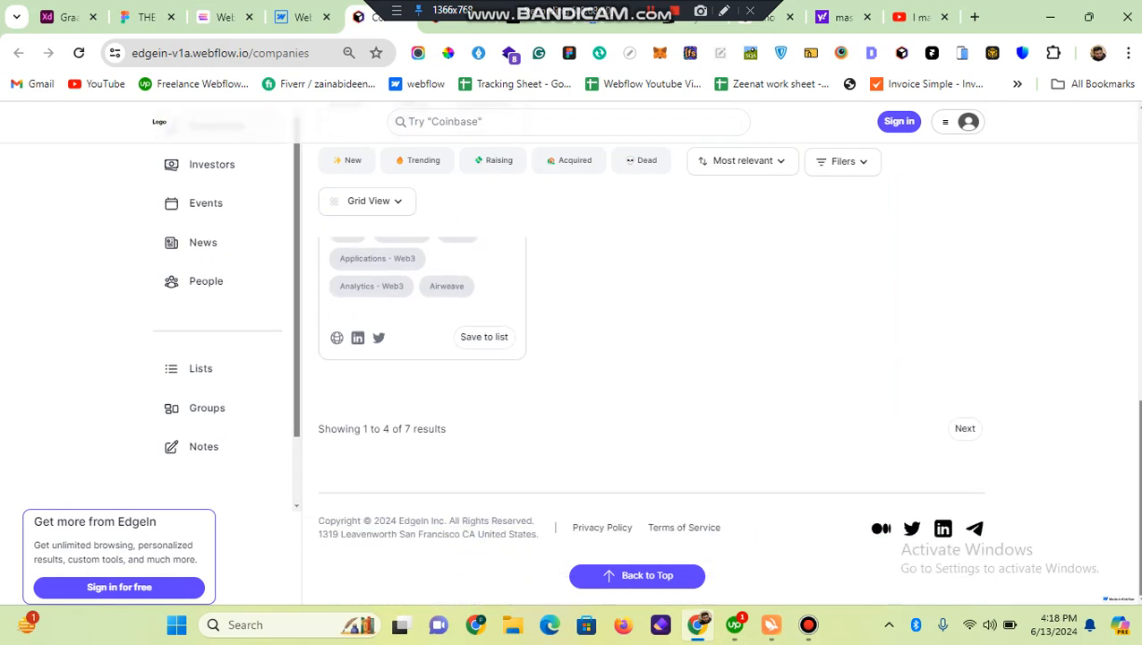
scroll(651, 358, up, 5)
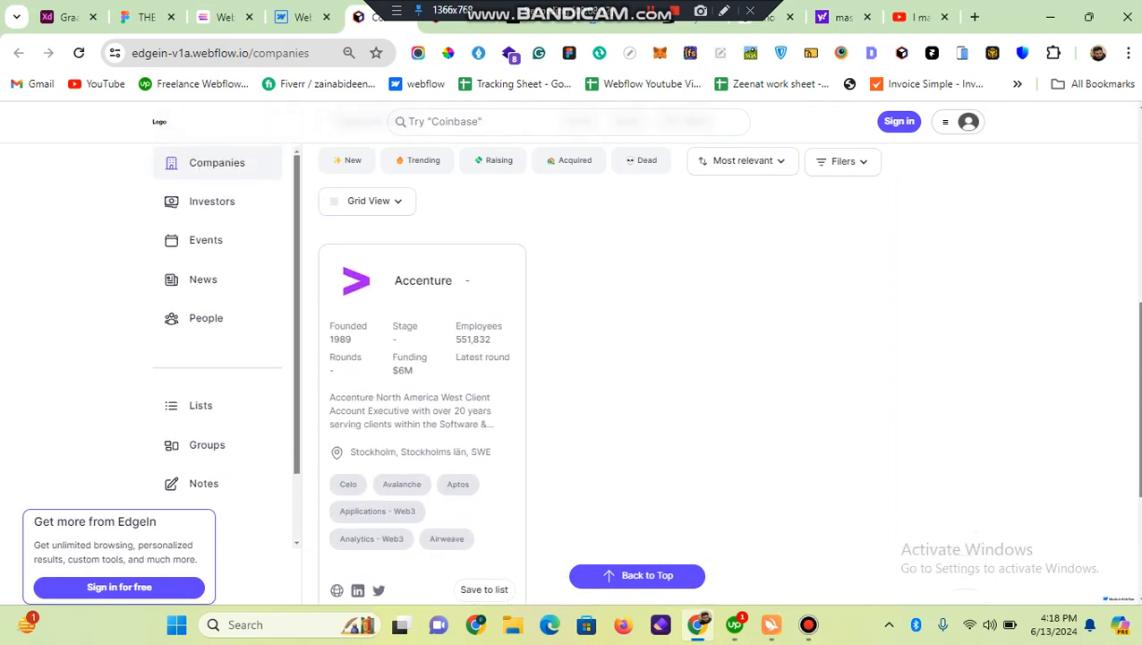